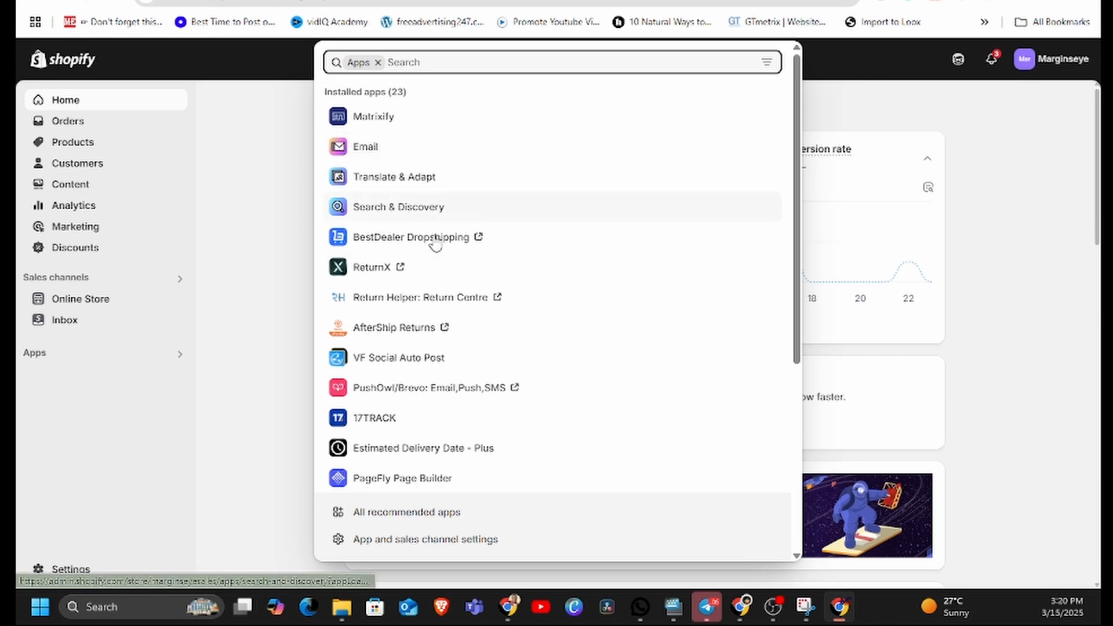
# Open the Shopify App Store by way of the recommended apps for the store
pyautogui.scroll(-5, 432, 348)
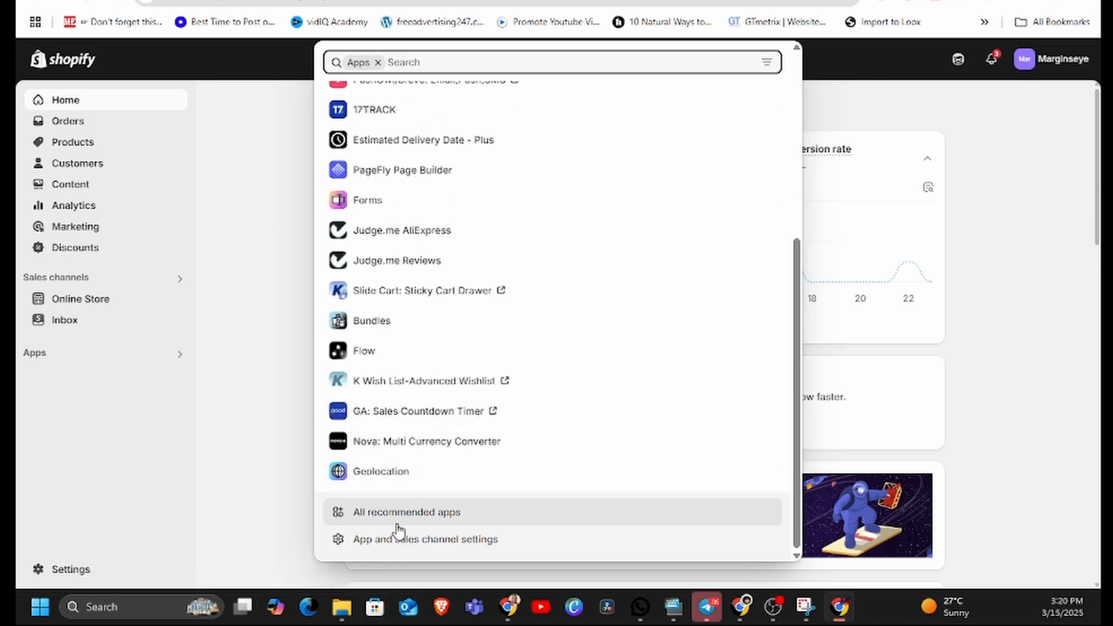
pyautogui.click(364, 519)
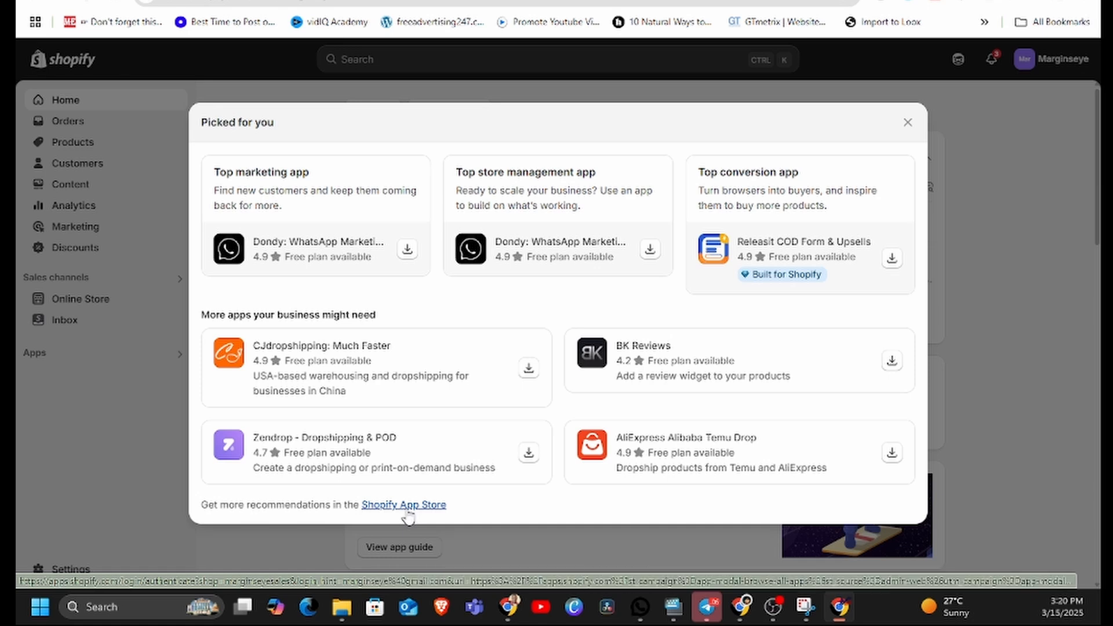
pyautogui.click(408, 507)
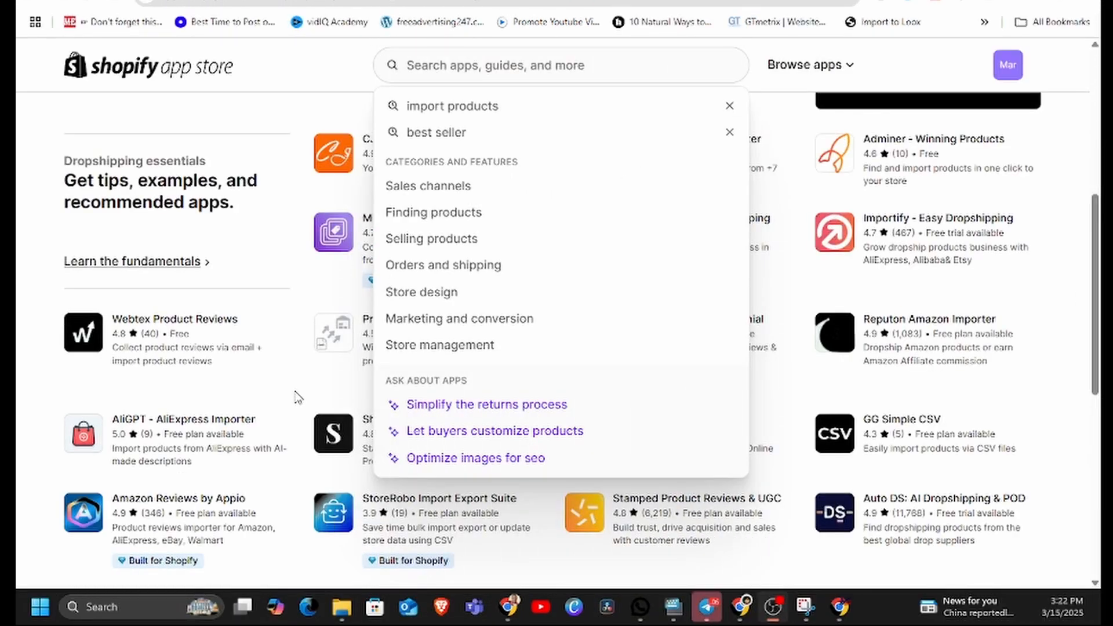
# Search the Shopify App Store for "best dealer" and open the installed BestDealer Dropshipping&Trends app
pyautogui.click(452, 73)
pyautogui.write('best')
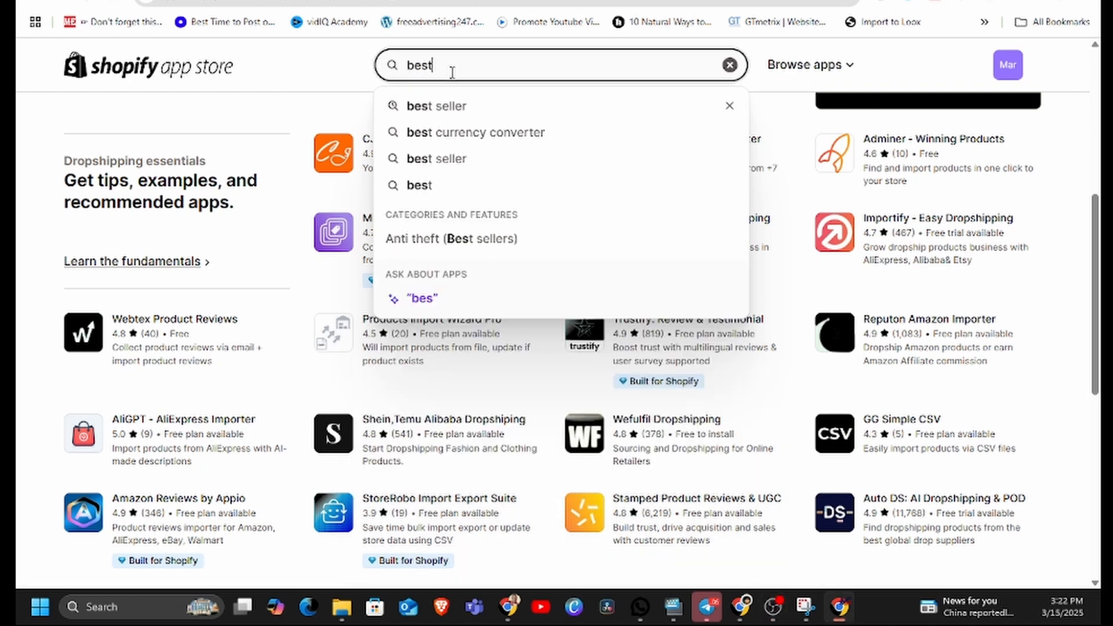
pyautogui.write('dealer')
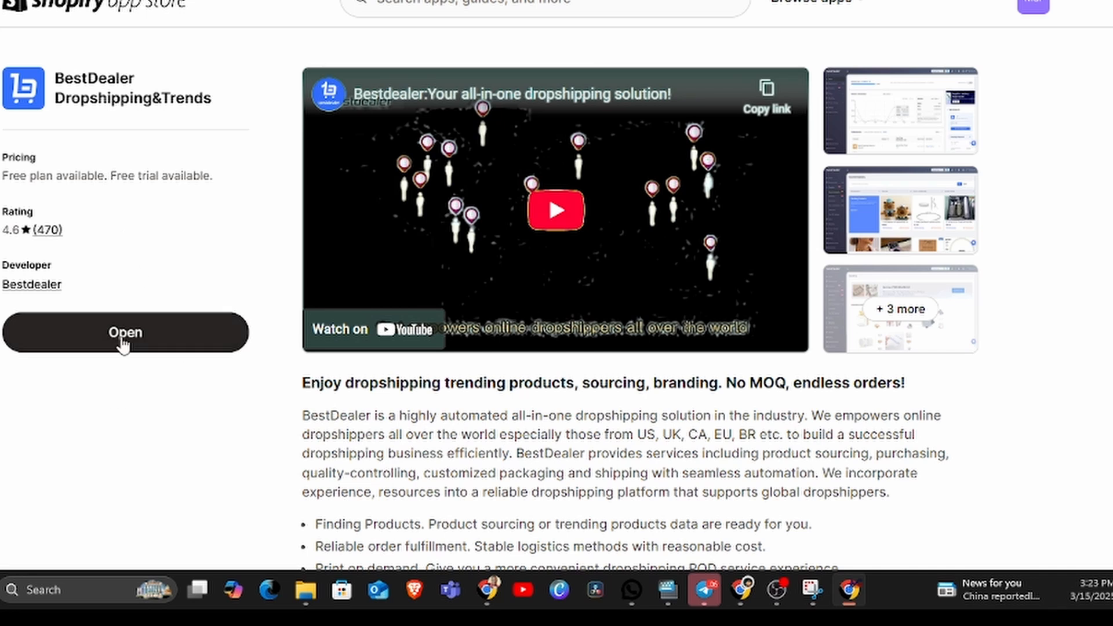
pyautogui.click(161, 333)
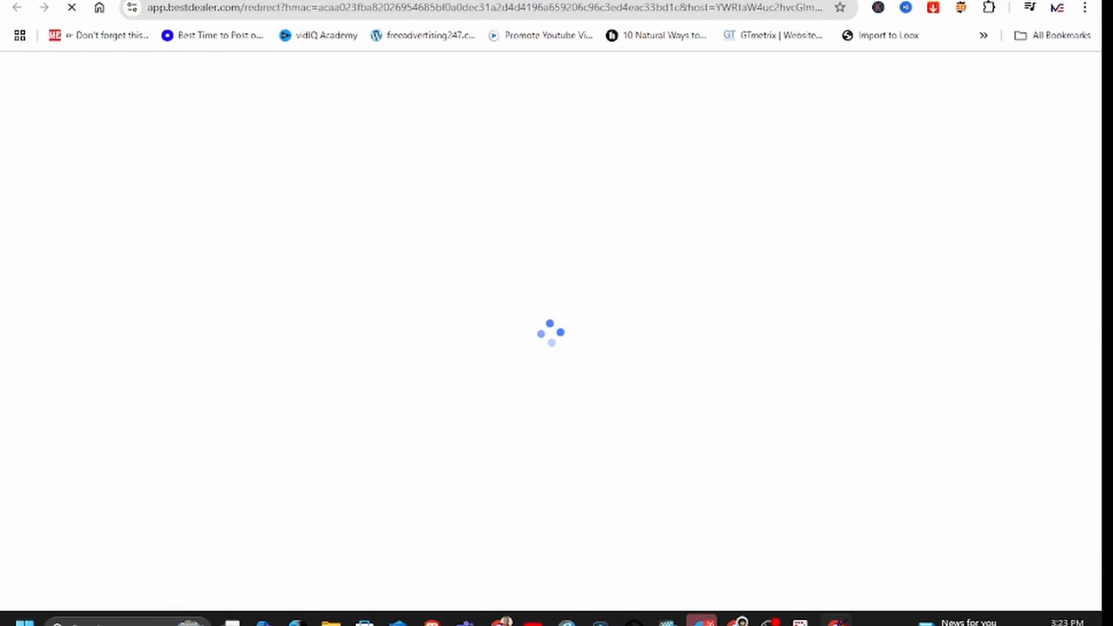
# Open the AliExpress home page in a separate browser tab and dismiss its Bundle deals pop-up
pyautogui.write('aliex')
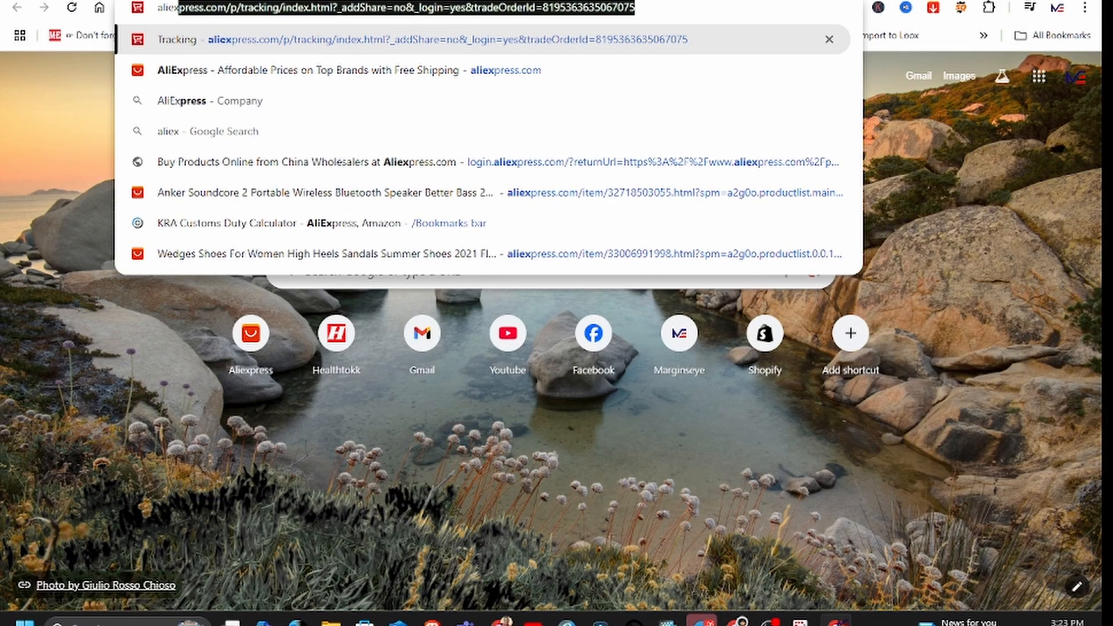
pyautogui.click(424, 69)
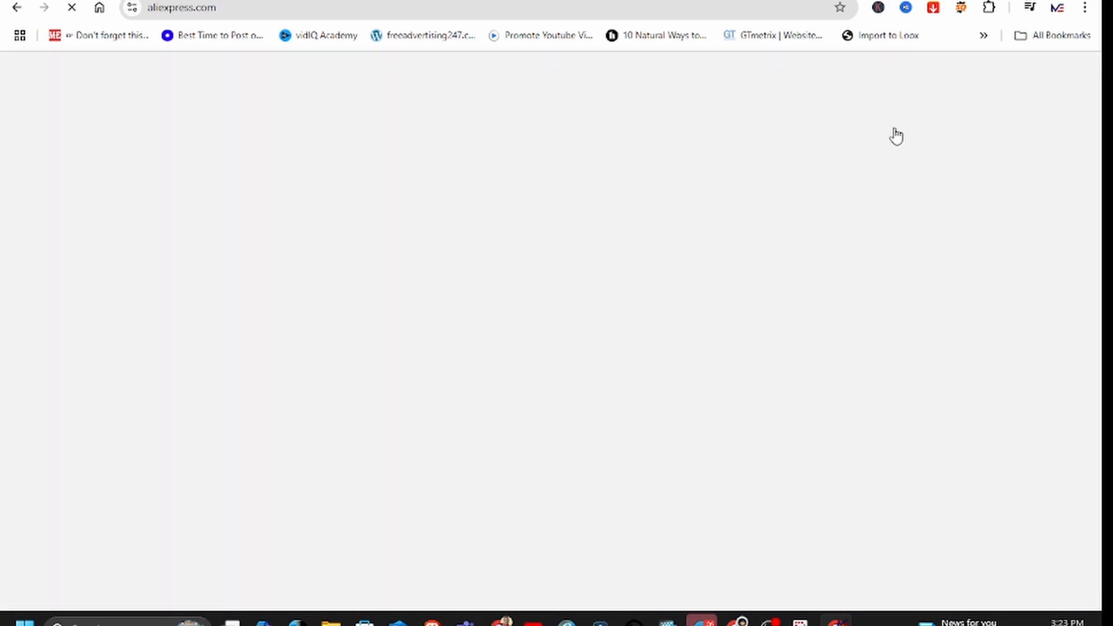
pyautogui.scroll(-4, 531, 214)
pyautogui.scroll(4, 753, 323)
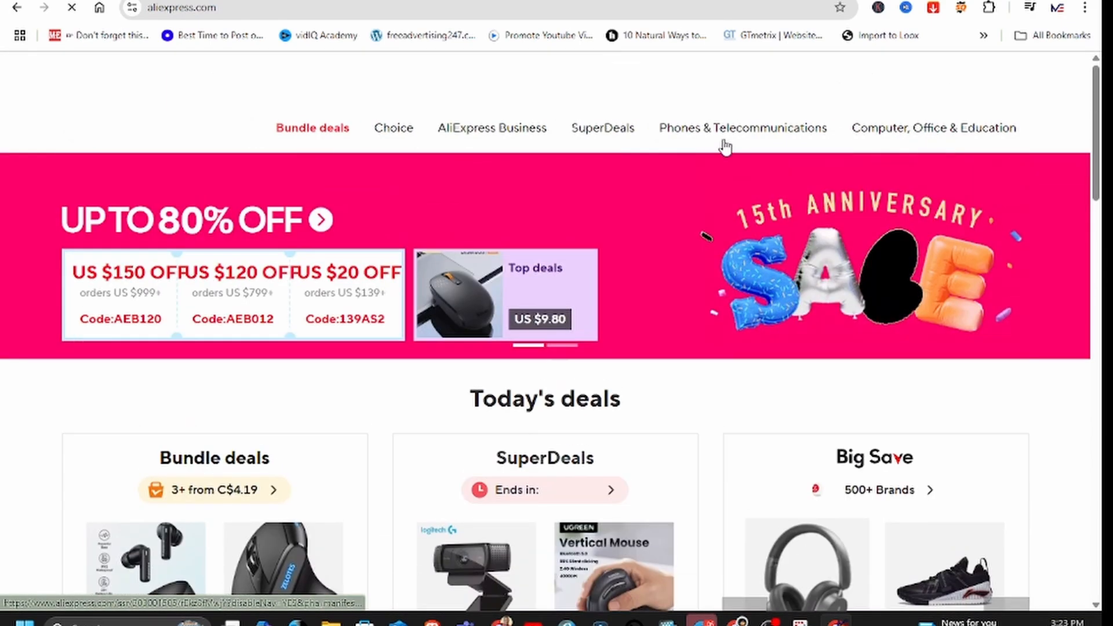
pyautogui.click(824, 1)
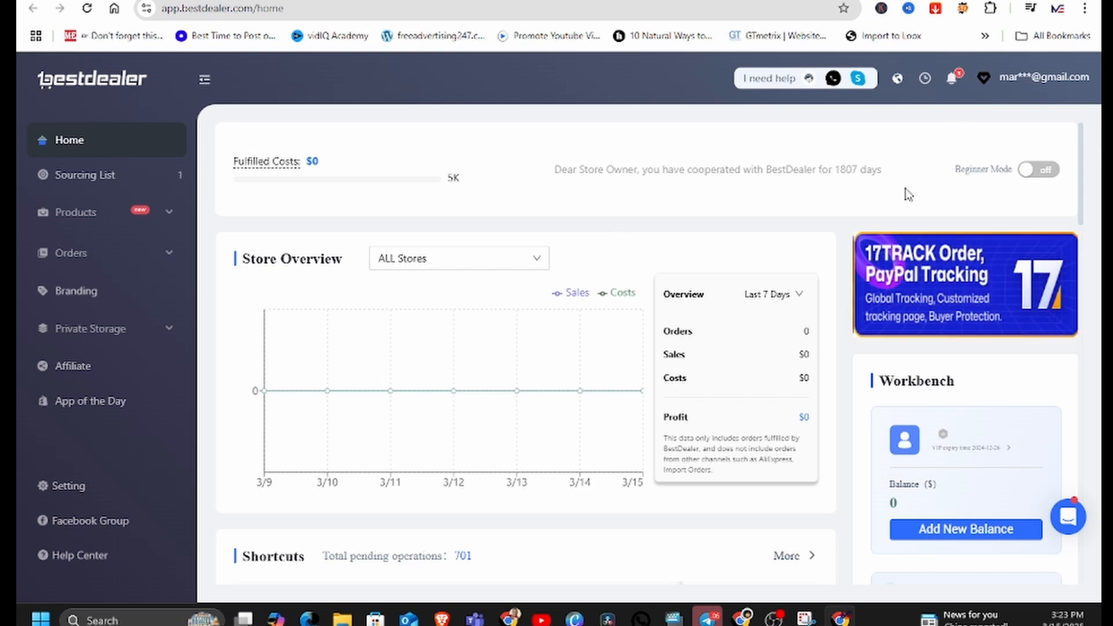
pyautogui.click(923, 2)
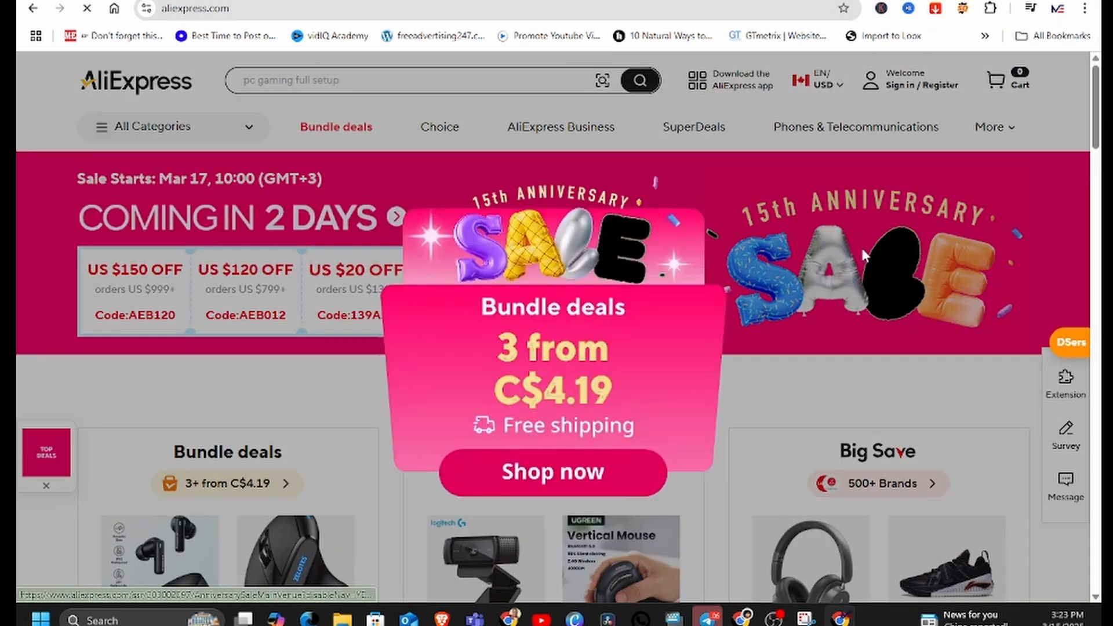
pyautogui.scroll(-3, 794, 182)
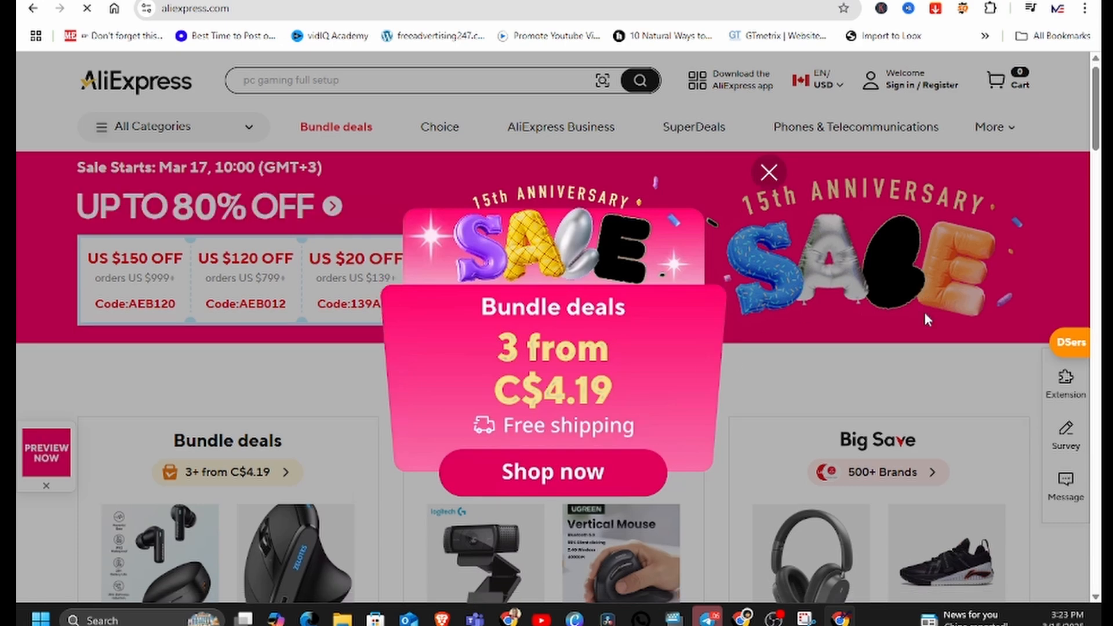
pyautogui.click(769, 173)
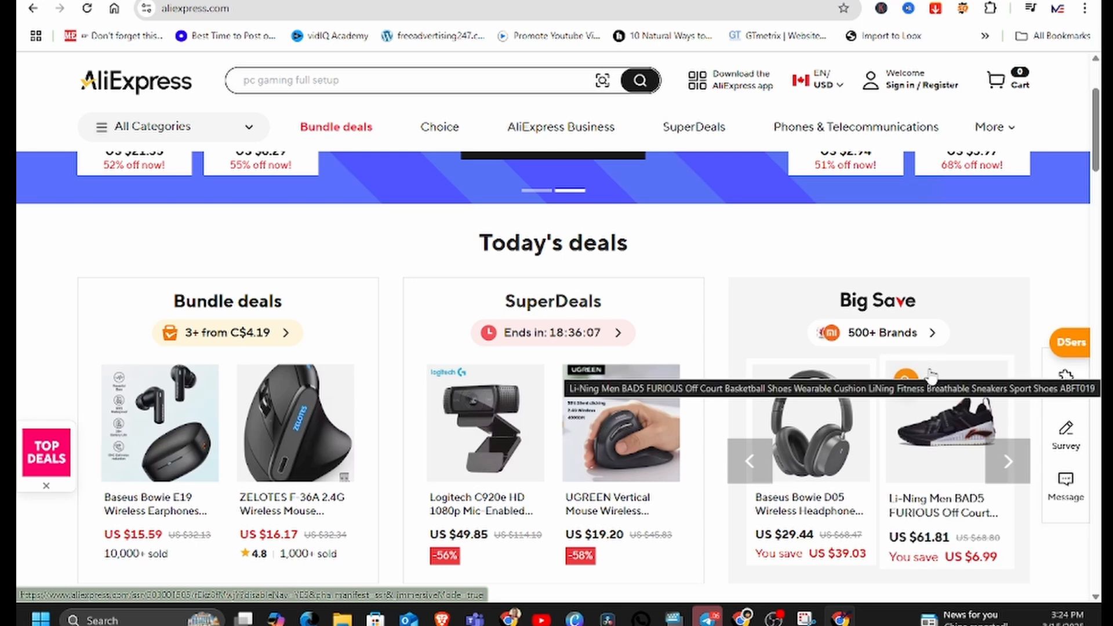
# Open the Big Save deals on AliExpress and go to the Ulanzi J12 Lavalier Microphone product page
pyautogui.scroll(-5, 993, 324)
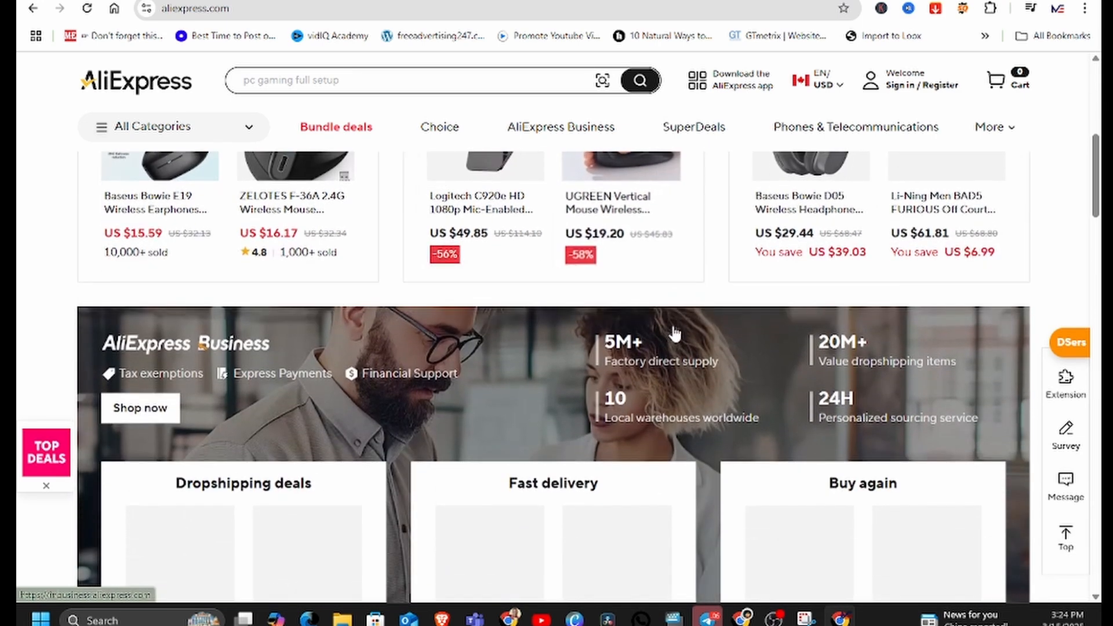
pyautogui.click(1070, 343)
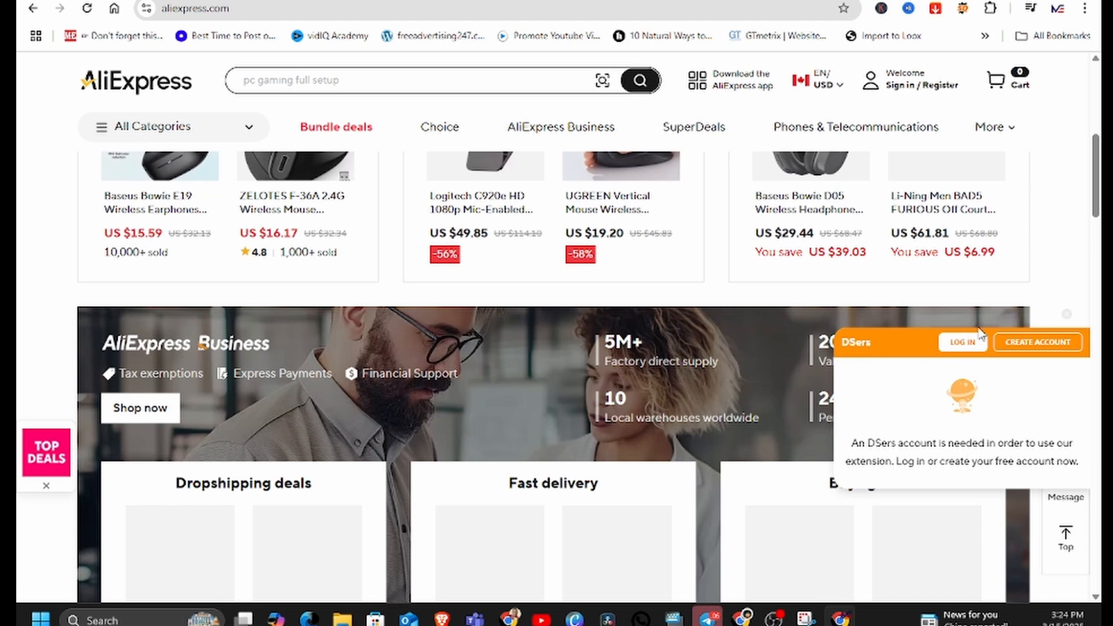
pyautogui.scroll(4, 696, 357)
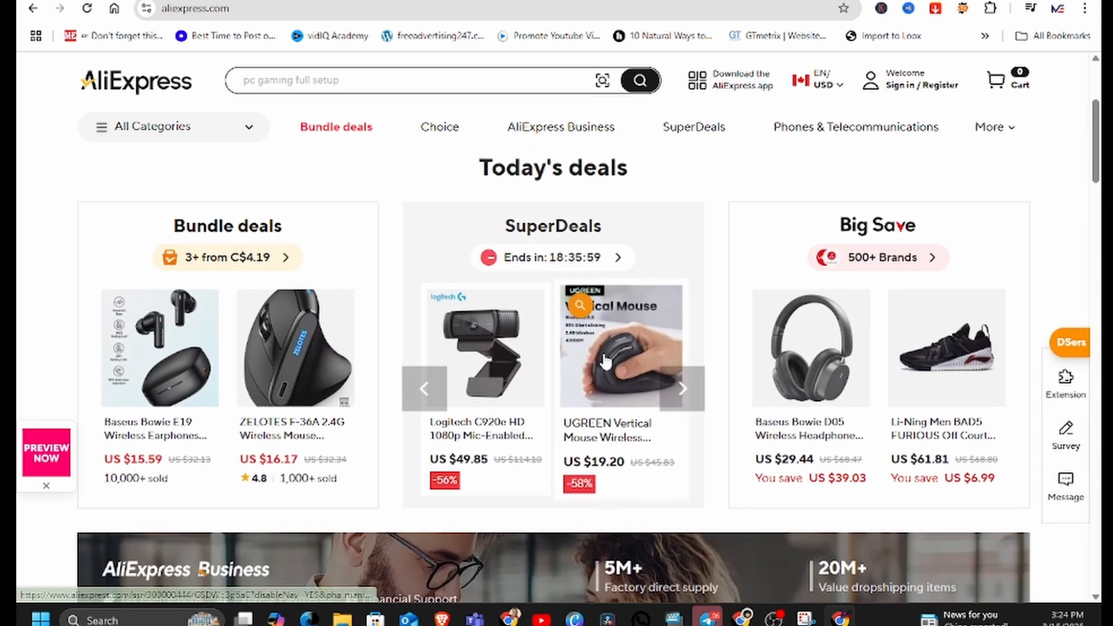
pyautogui.click(812, 344)
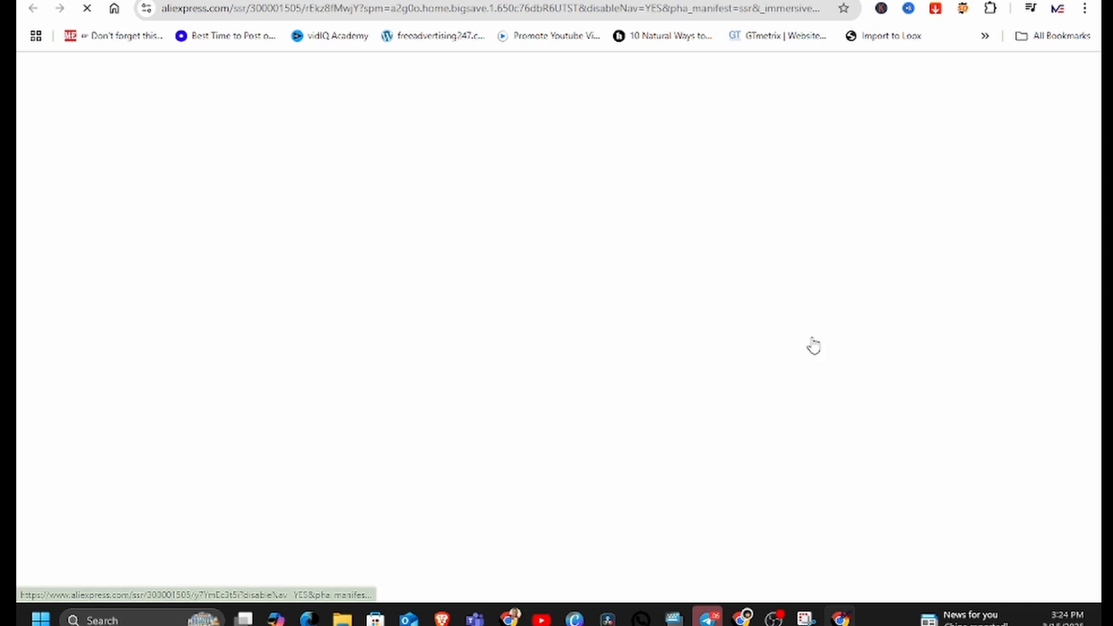
pyautogui.scroll(-5, 880, 340)
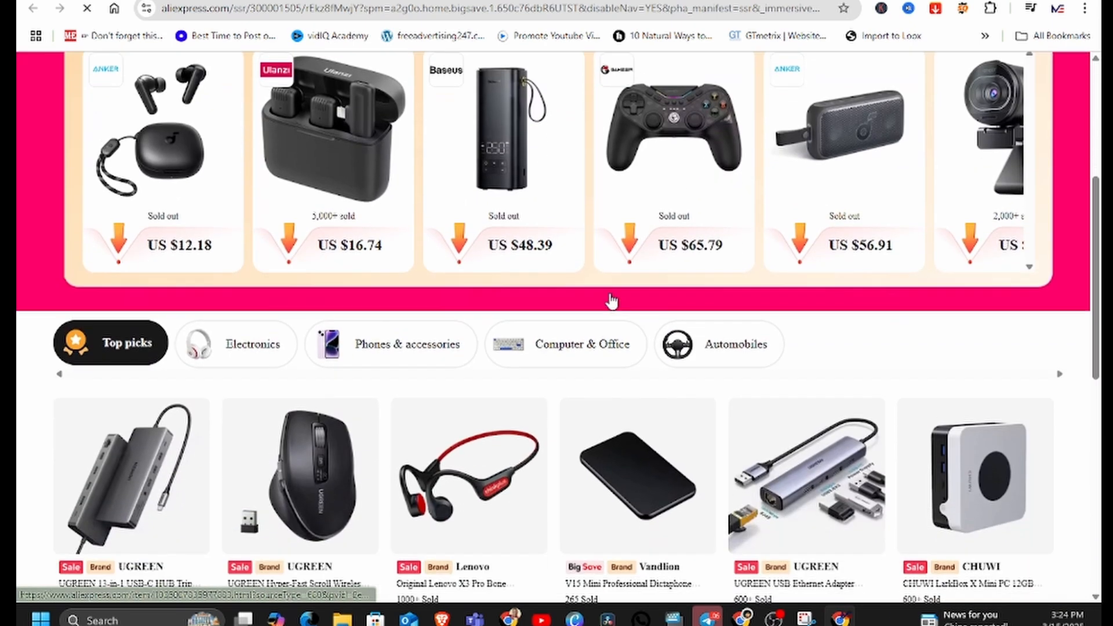
pyautogui.click(369, 128)
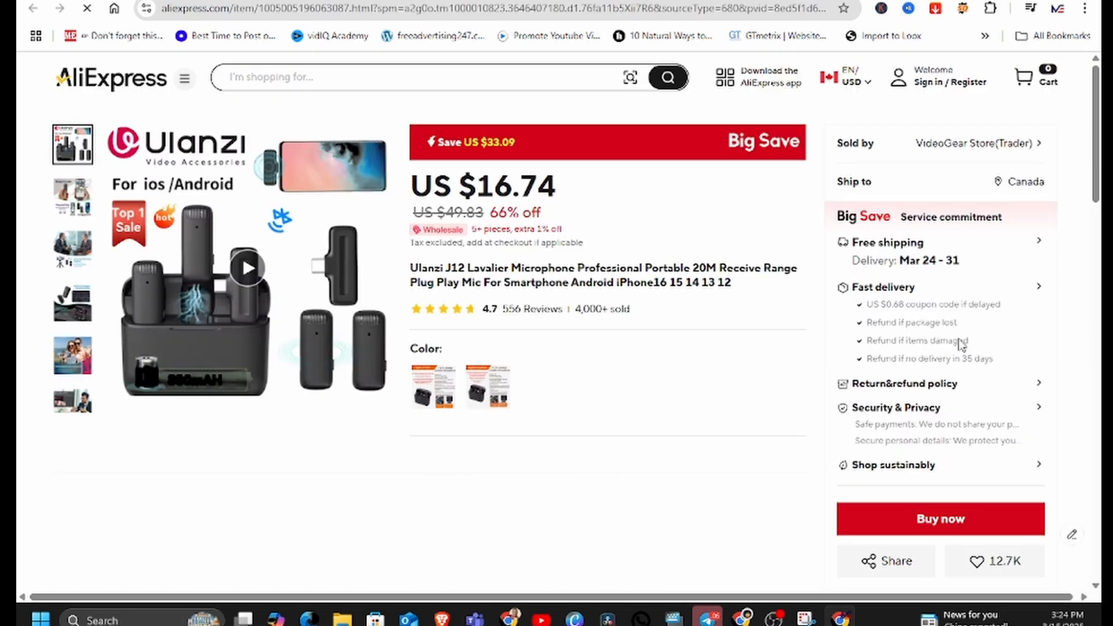
# Try to import the Ulanzi J12 microphone with the BestDealer extension on its product page
pyautogui.scroll(-7, 759, 326)
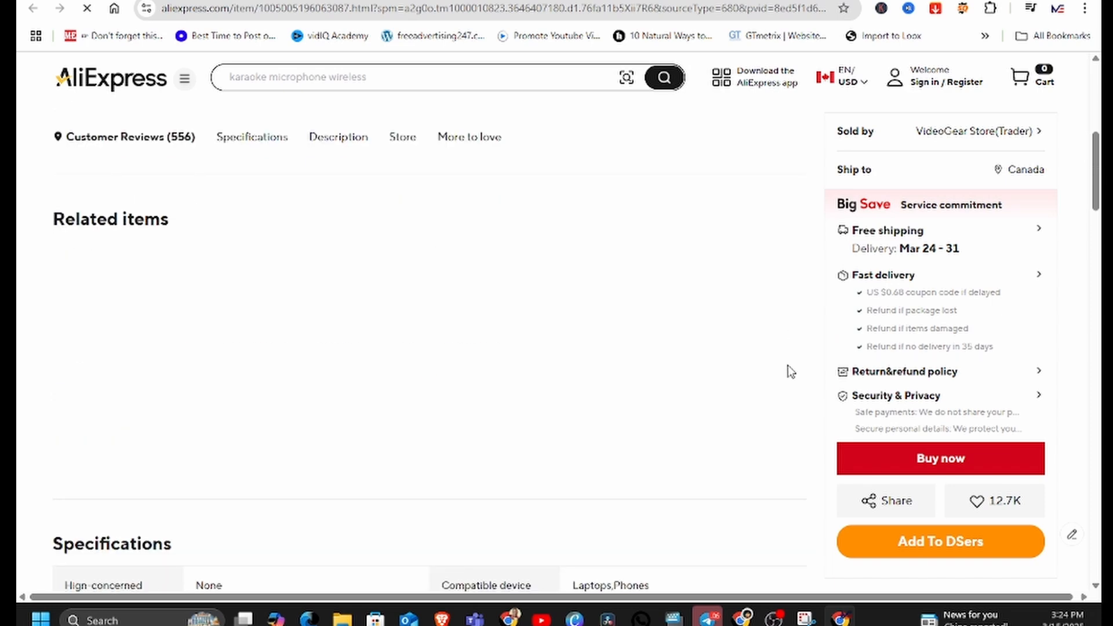
pyautogui.scroll(5, 788, 371)
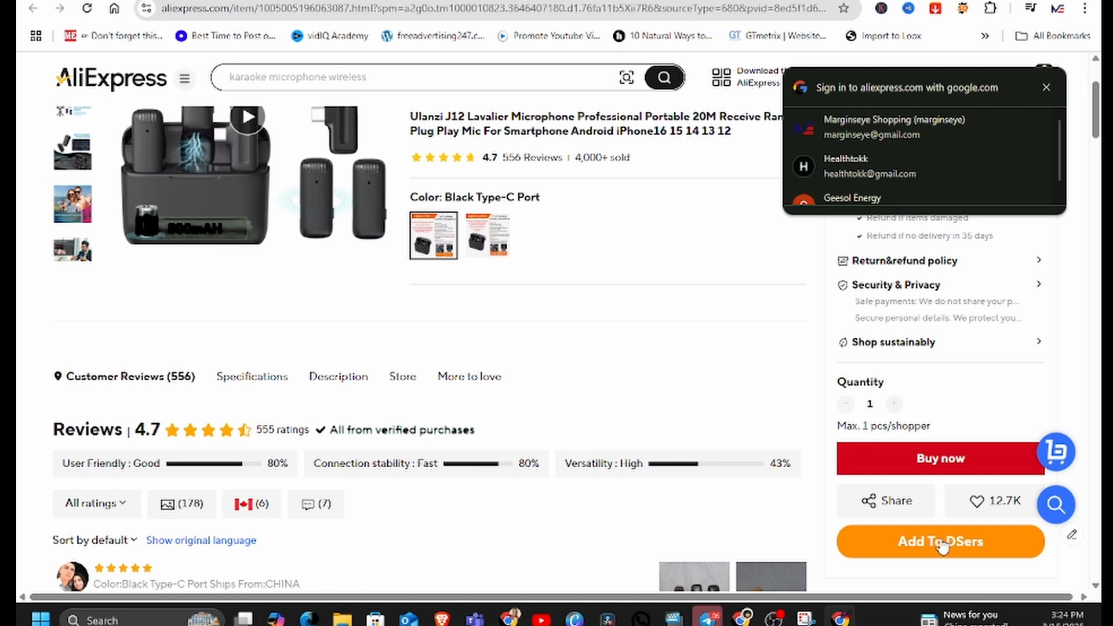
pyautogui.click(1061, 452)
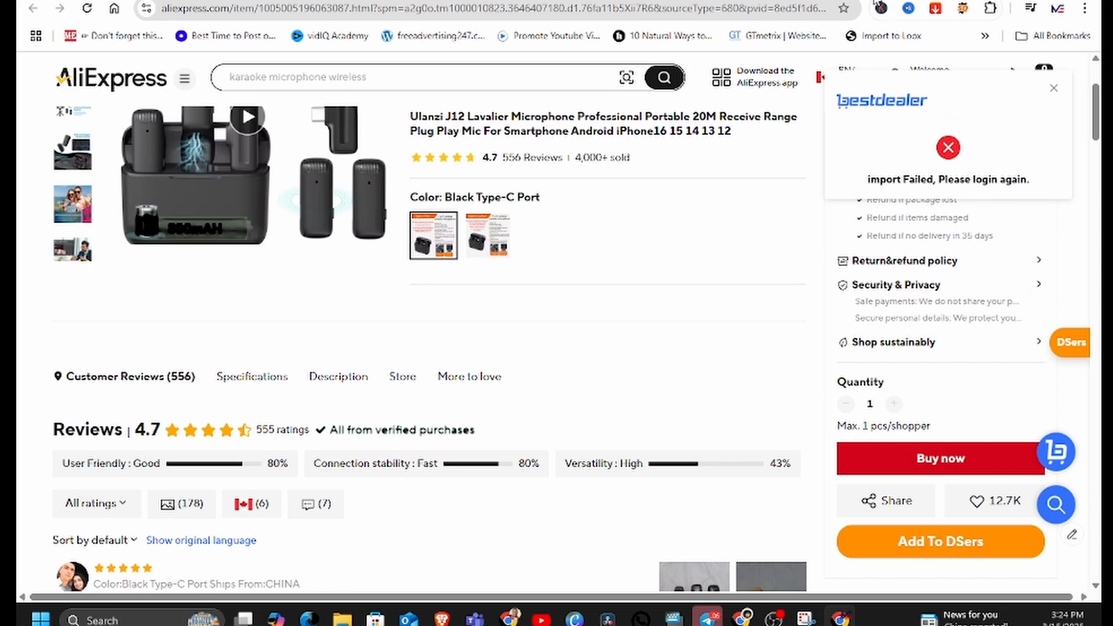
# Reload the BestDealer dashboard and add the Ulanzi J12 microphone from AliExpress to the BestDealer import list
pyautogui.click(617, 2)
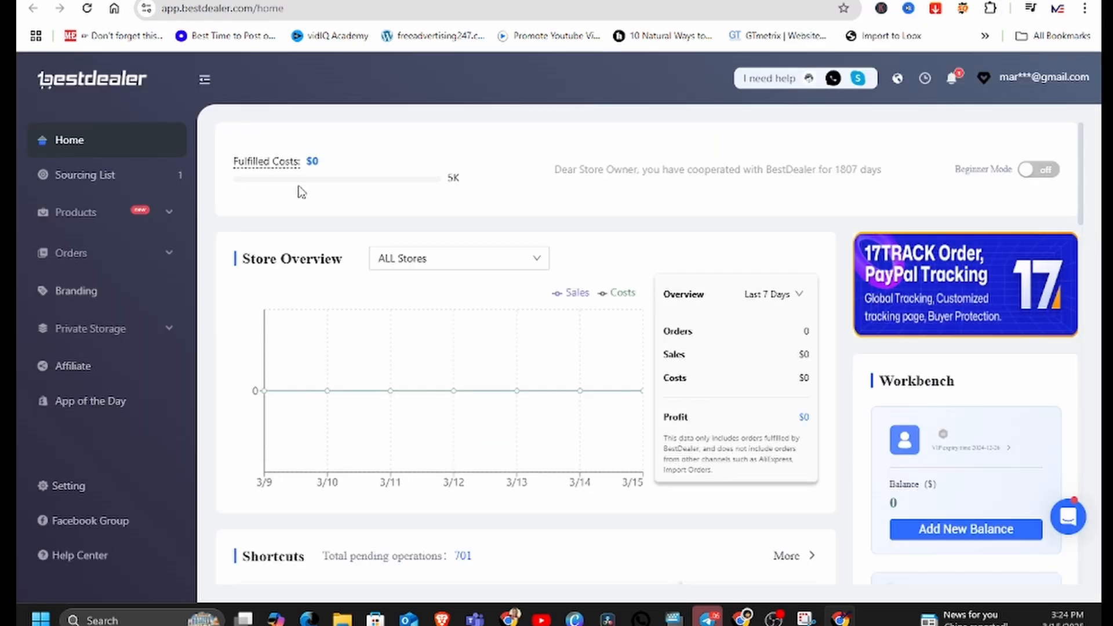
pyautogui.click(87, 8)
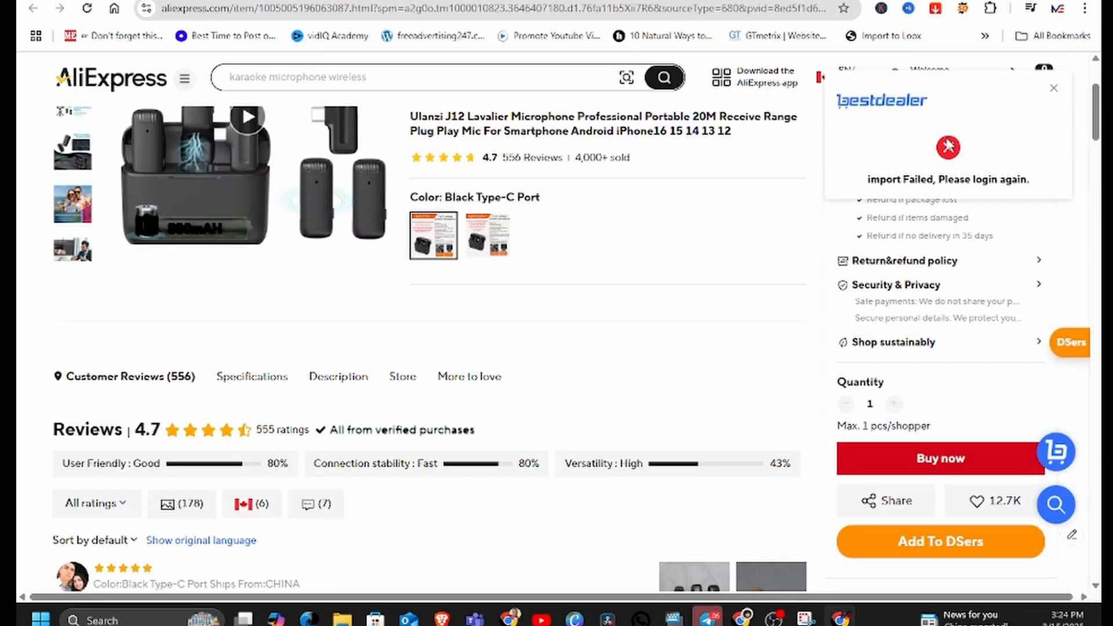
pyautogui.click(1054, 89)
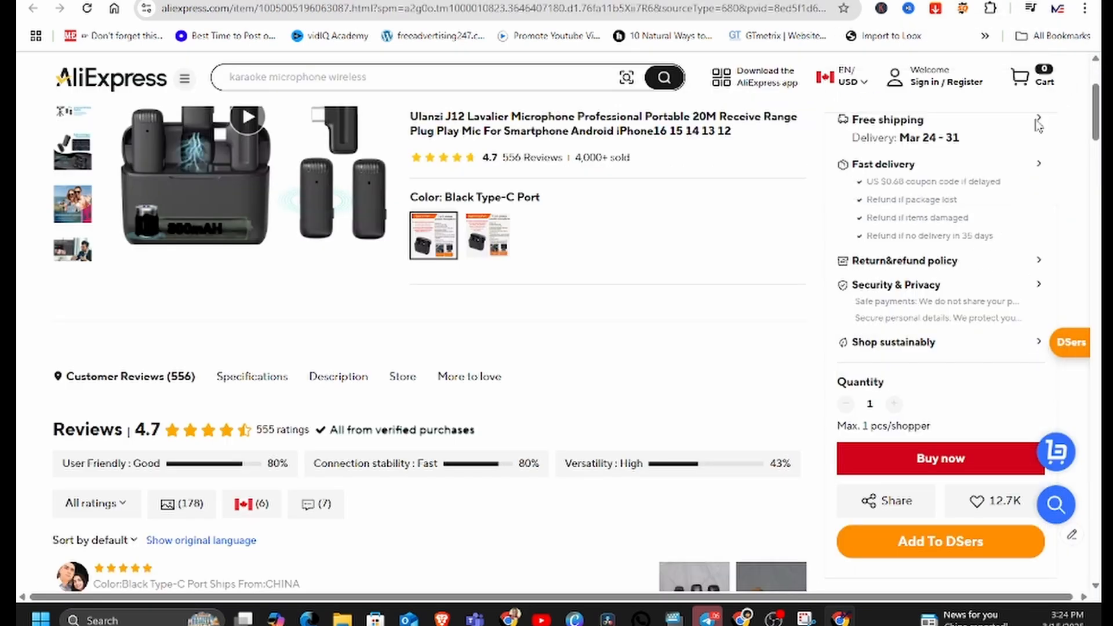
pyautogui.click(1057, 453)
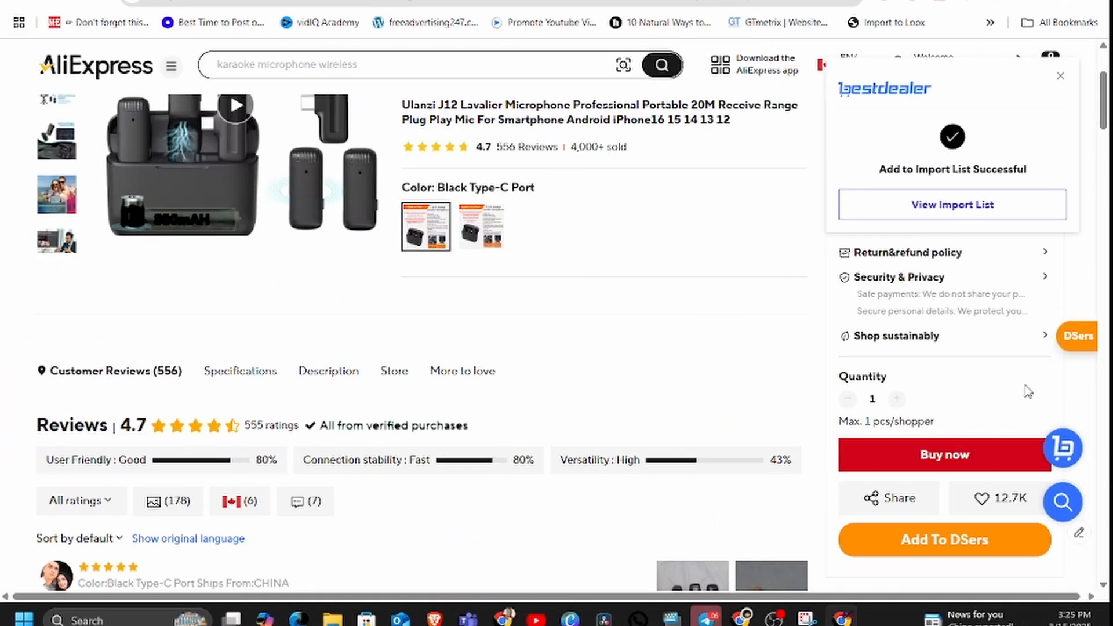
# Open the BestDealer import list and go to the Ulanzi J12 microphone's product details
pyautogui.click(932, 209)
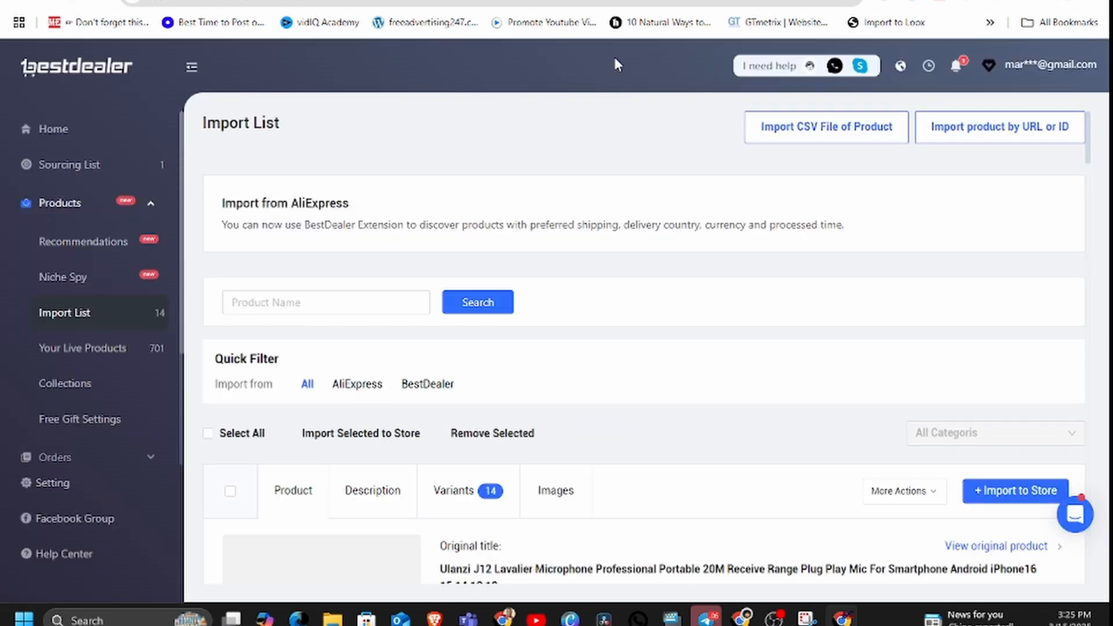
pyautogui.scroll(-4, 666, 263)
pyautogui.scroll(1, 673, 409)
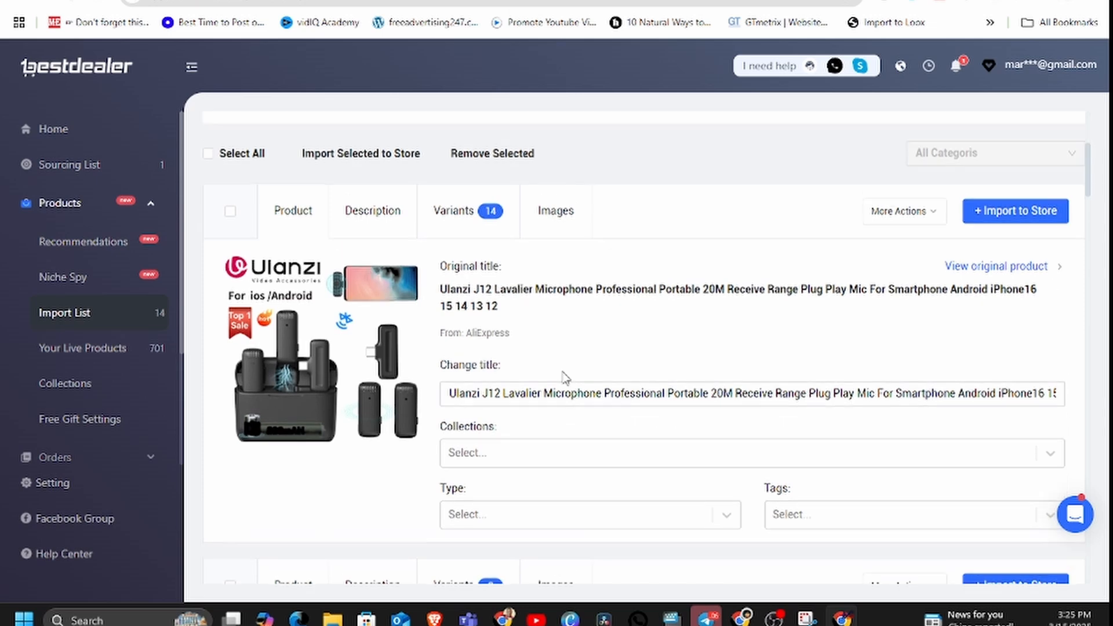
pyautogui.scroll(-1, 642, 371)
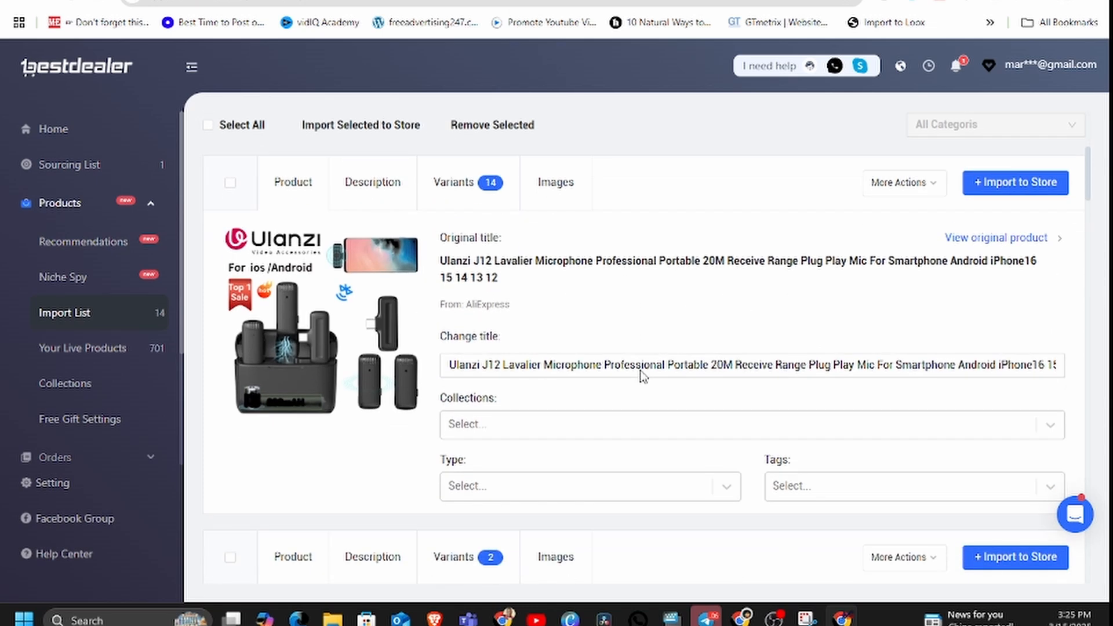
# Assign the Ulanzi J12 microphone to the "Gaming Accessories - Marginseye" collection, keeping its title
pyautogui.click(458, 364)
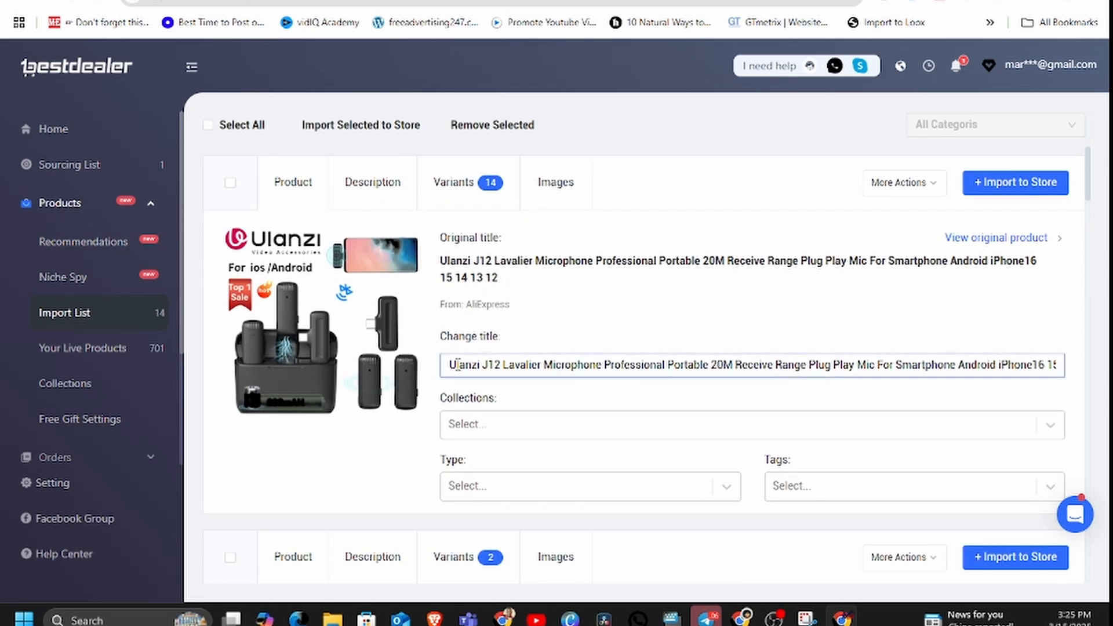
pyautogui.click(530, 425)
pyautogui.scroll(-2, 537, 420)
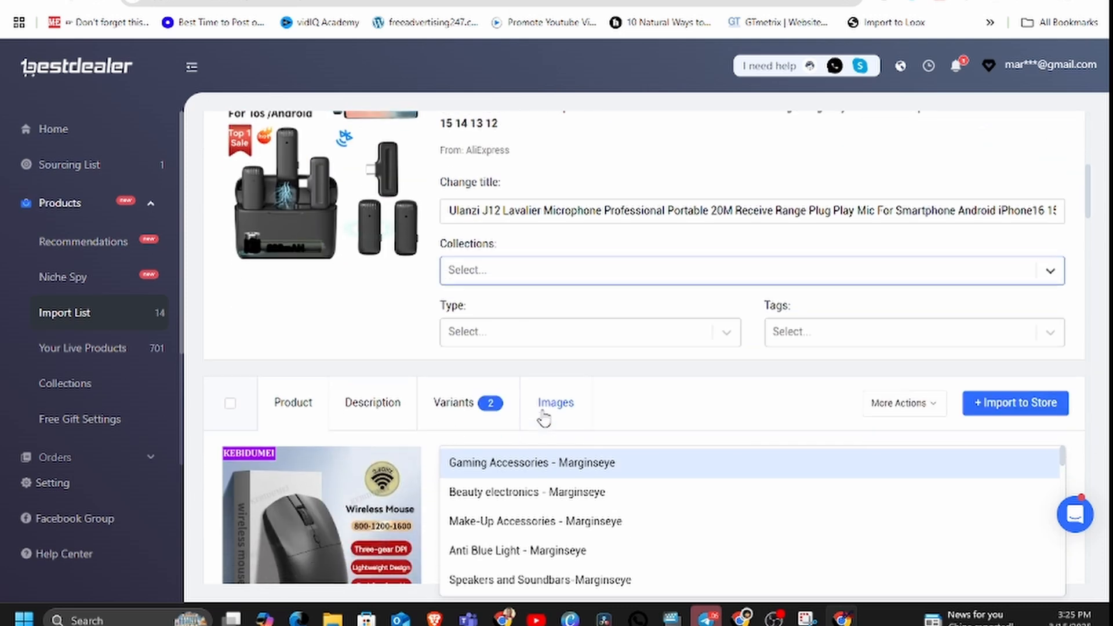
pyautogui.click(488, 310)
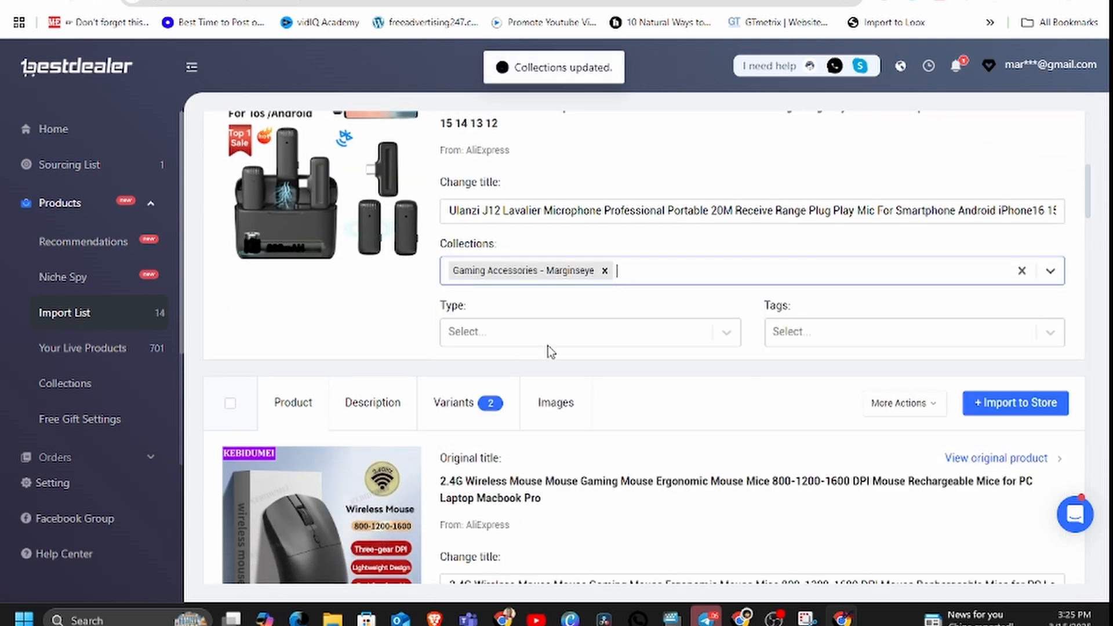
# Set the Ulanzi J12 microphone's type to "hand bags" and add the tag "earphones"
pyautogui.click(563, 337)
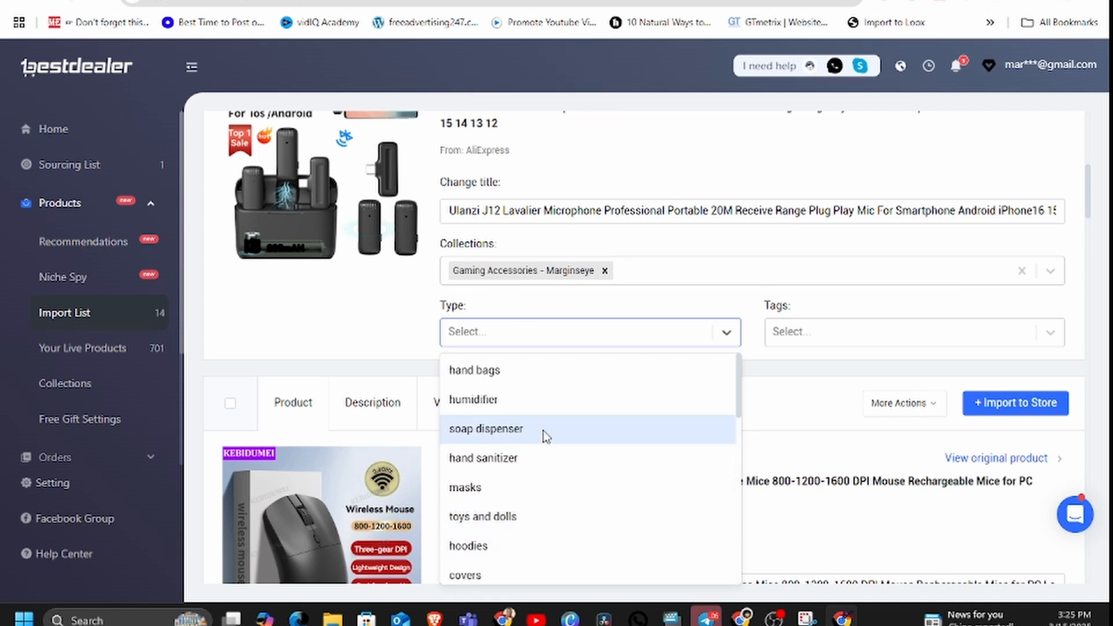
pyautogui.click(551, 374)
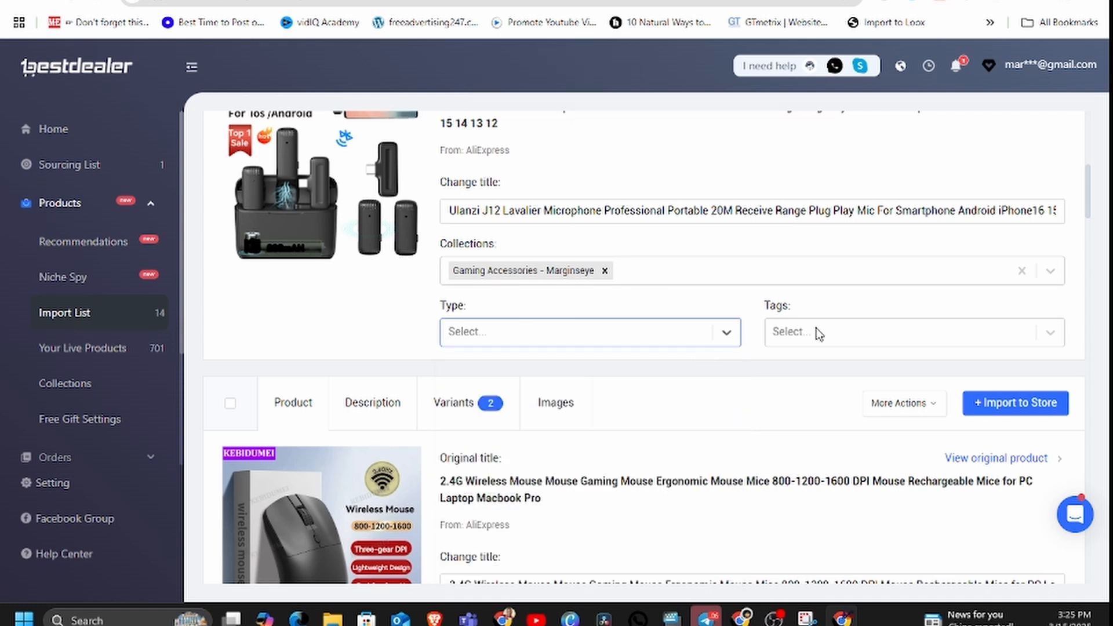
pyautogui.click(850, 335)
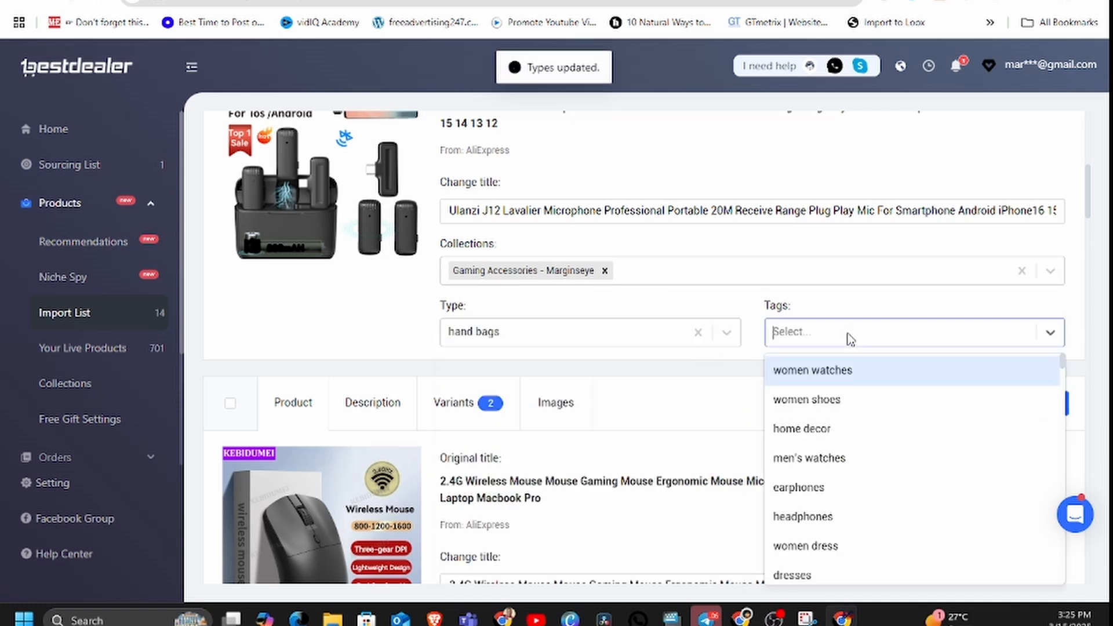
pyautogui.click(798, 494)
# Review the microphone's specification, switch the selected description from Specification to Description, and read through its content
pyautogui.scroll(-3, 628, 346)
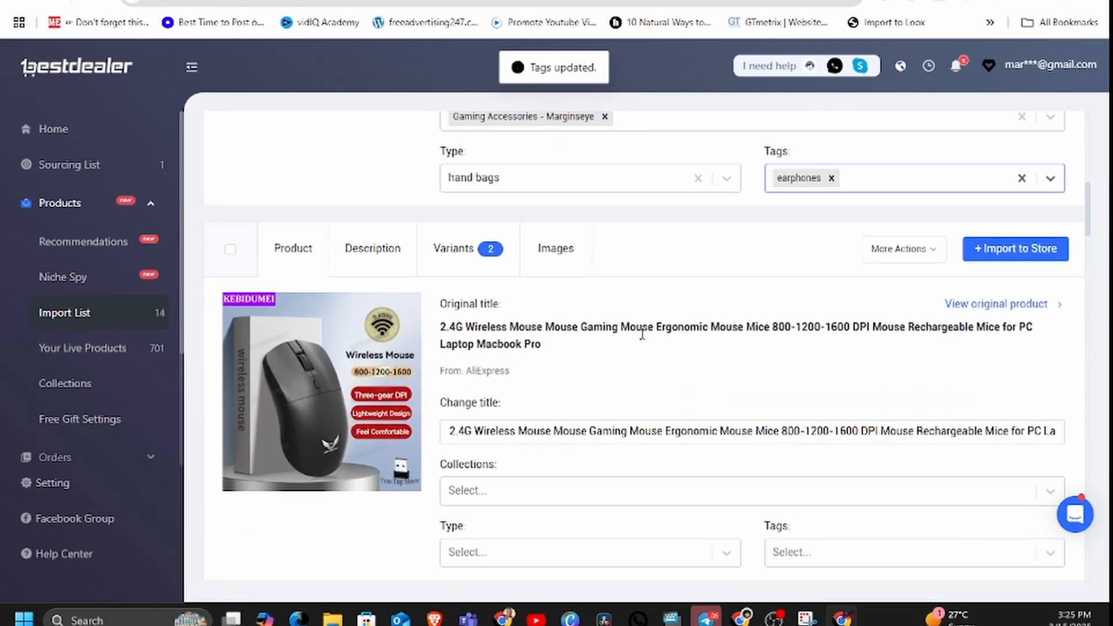
pyautogui.scroll(7, 378, 300)
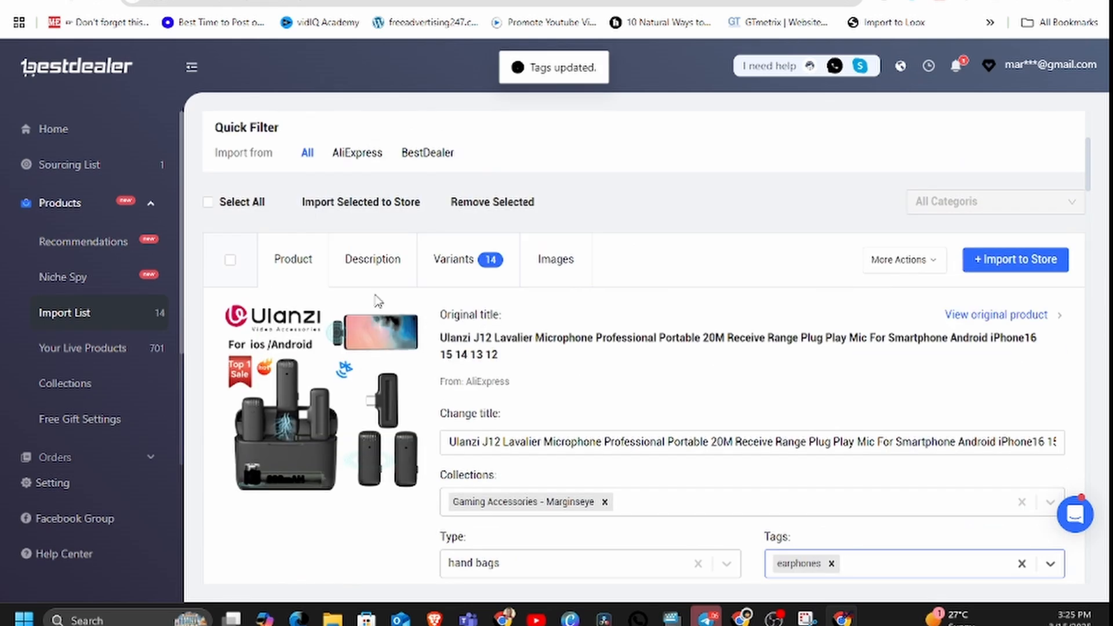
pyautogui.click(370, 260)
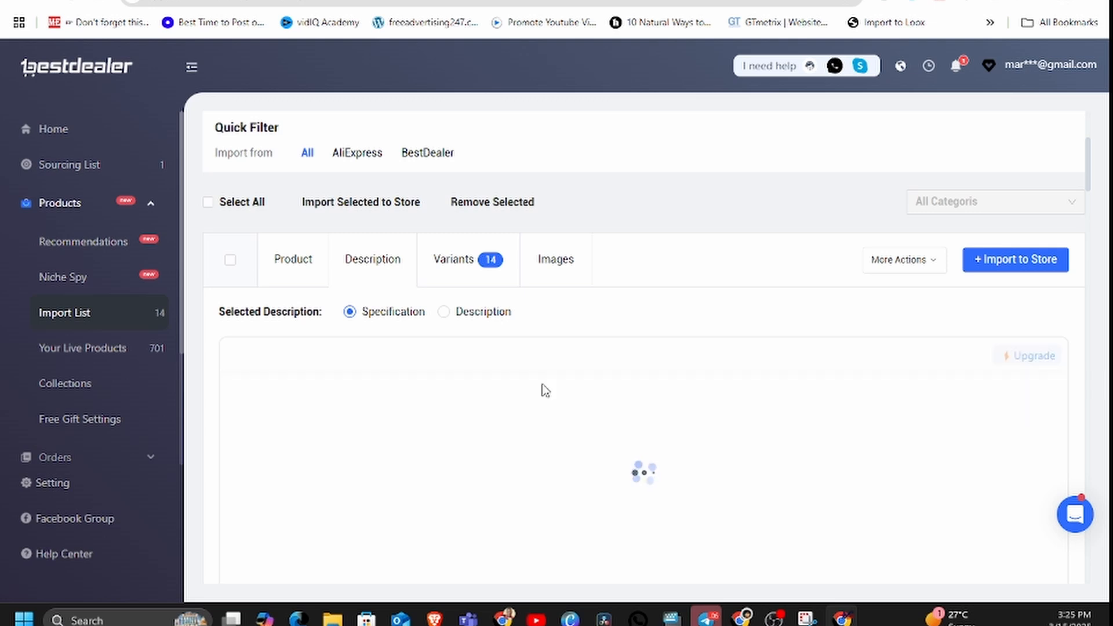
pyautogui.scroll(-1, 473, 447)
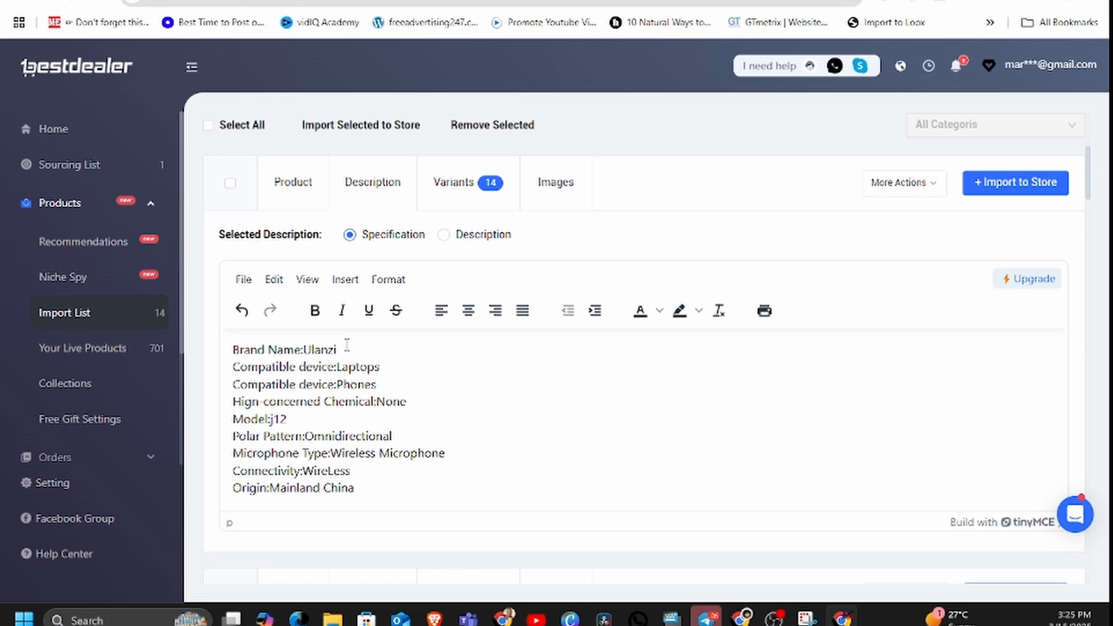
pyautogui.scroll(-1, 348, 428)
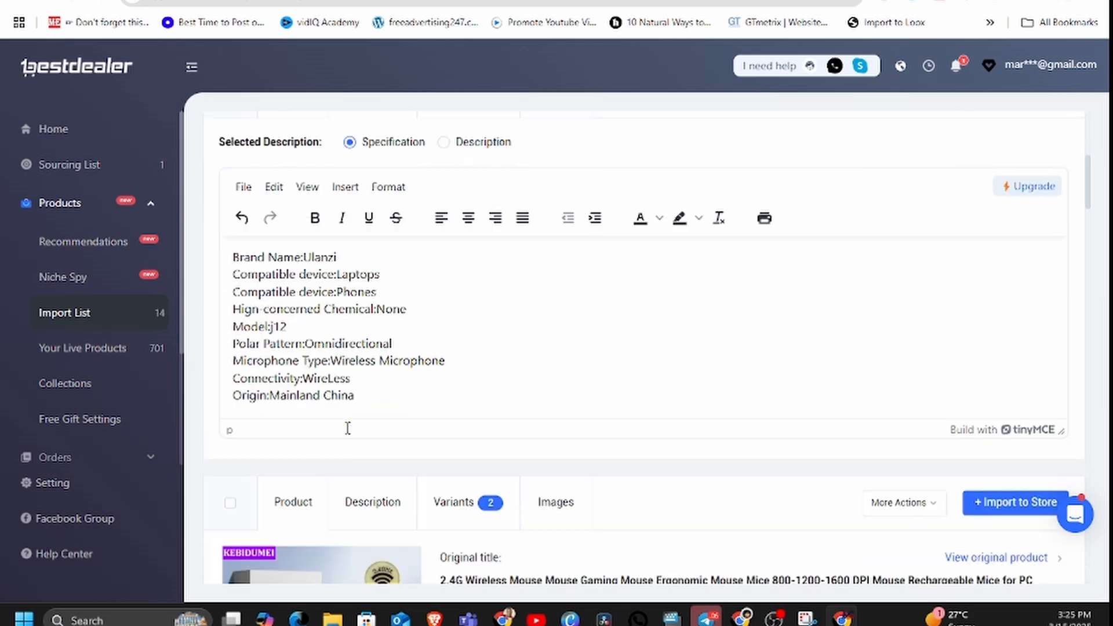
pyautogui.scroll(1, 336, 406)
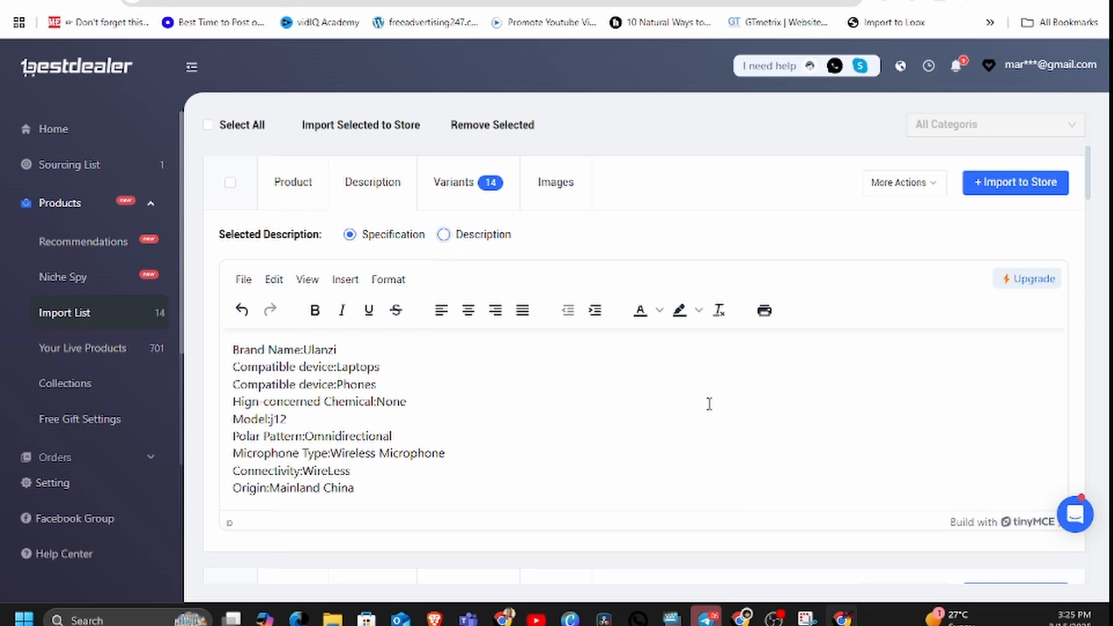
pyautogui.scroll(-3, 708, 402)
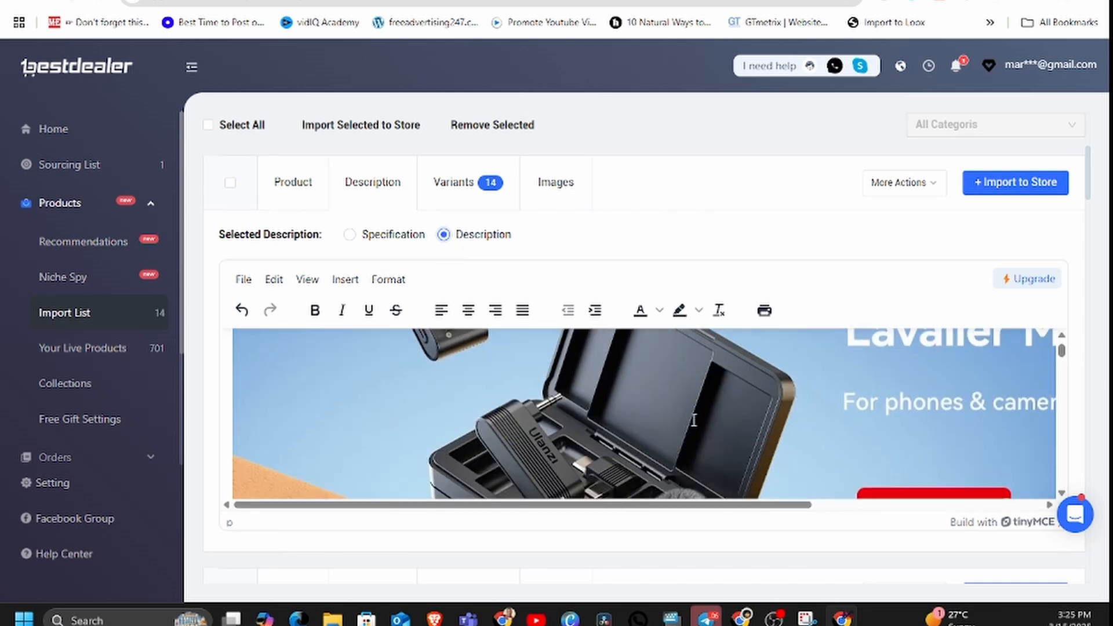
pyautogui.scroll(-8, 694, 420)
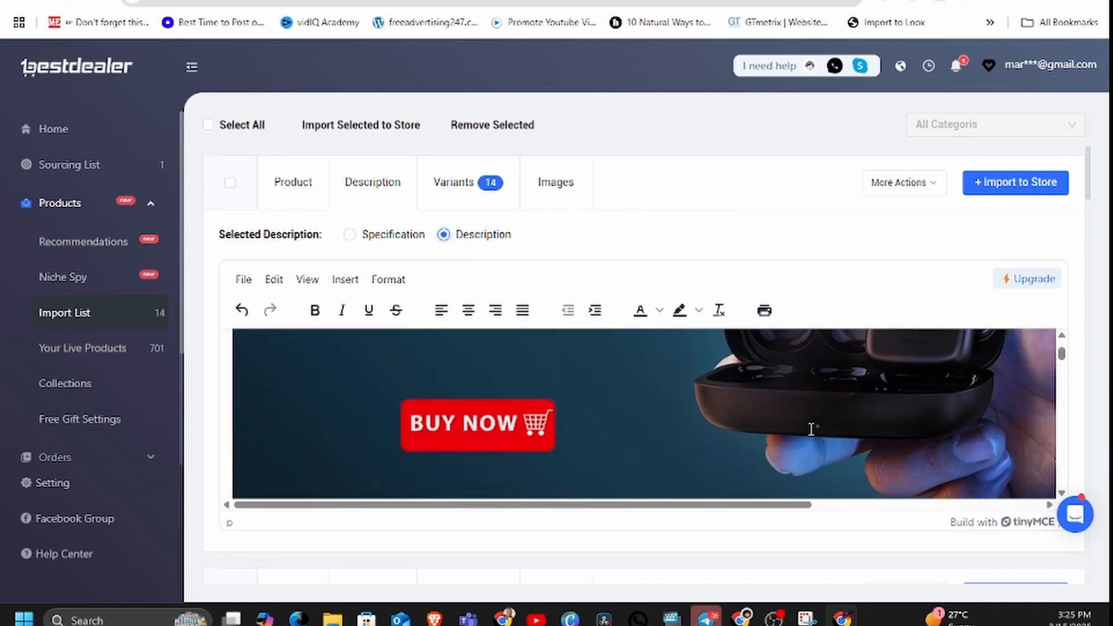
pyautogui.scroll(-10, 724, 428)
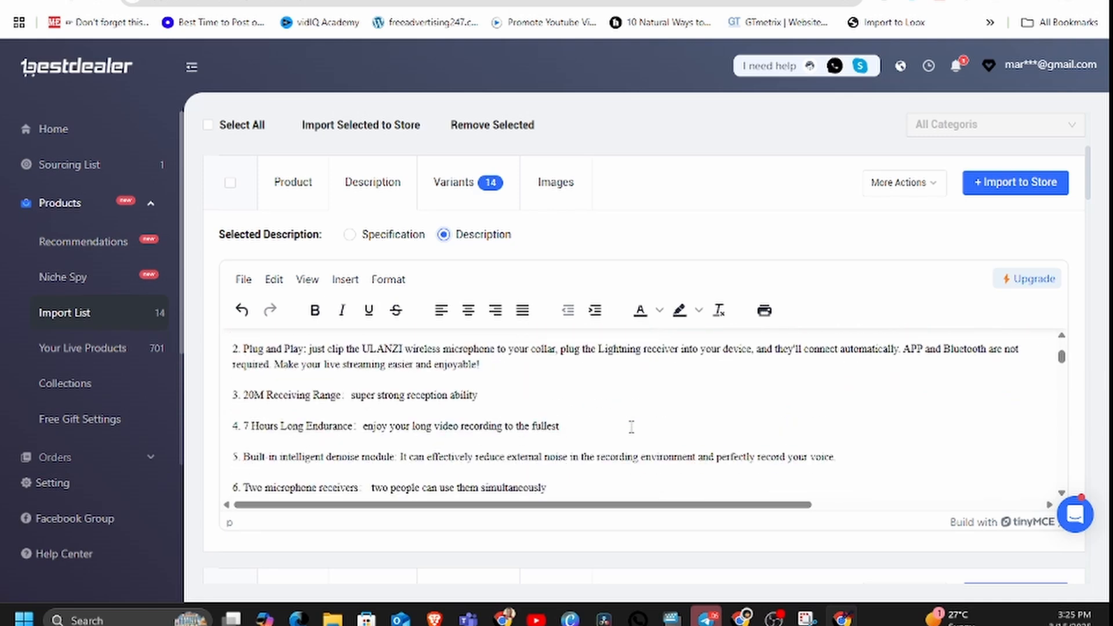
pyautogui.scroll(-4, 631, 427)
pyautogui.scroll(3, 540, 329)
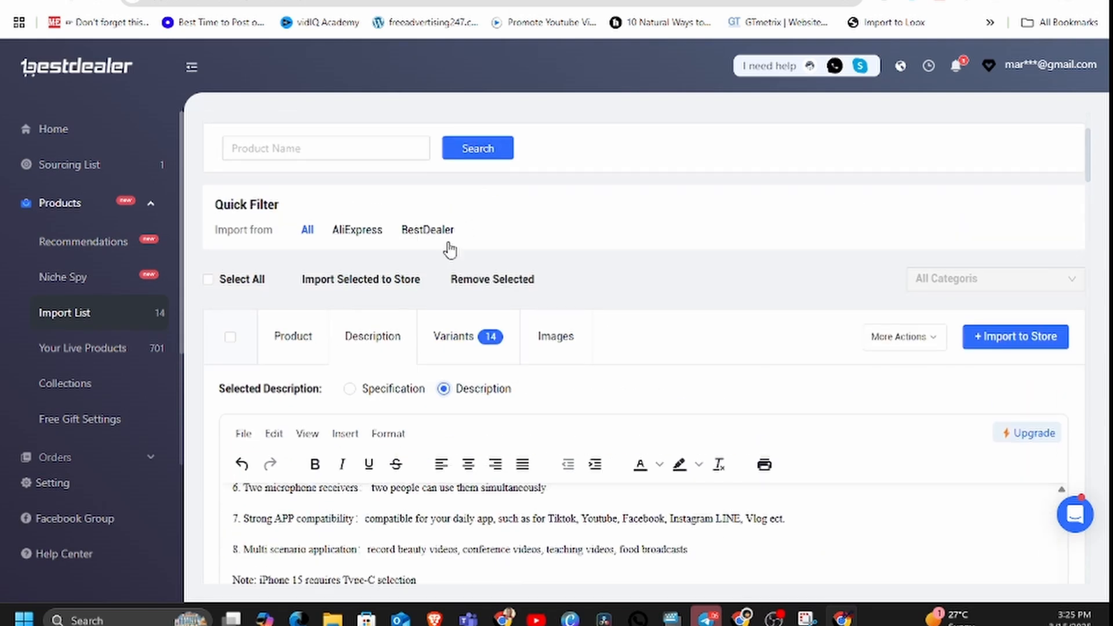
# Go through the microphone's variants and exclude the Black Type-C ones that ship from Mexico and Poland
pyautogui.click(464, 343)
pyautogui.scroll(-1, 754, 295)
pyautogui.scroll(-2, 704, 374)
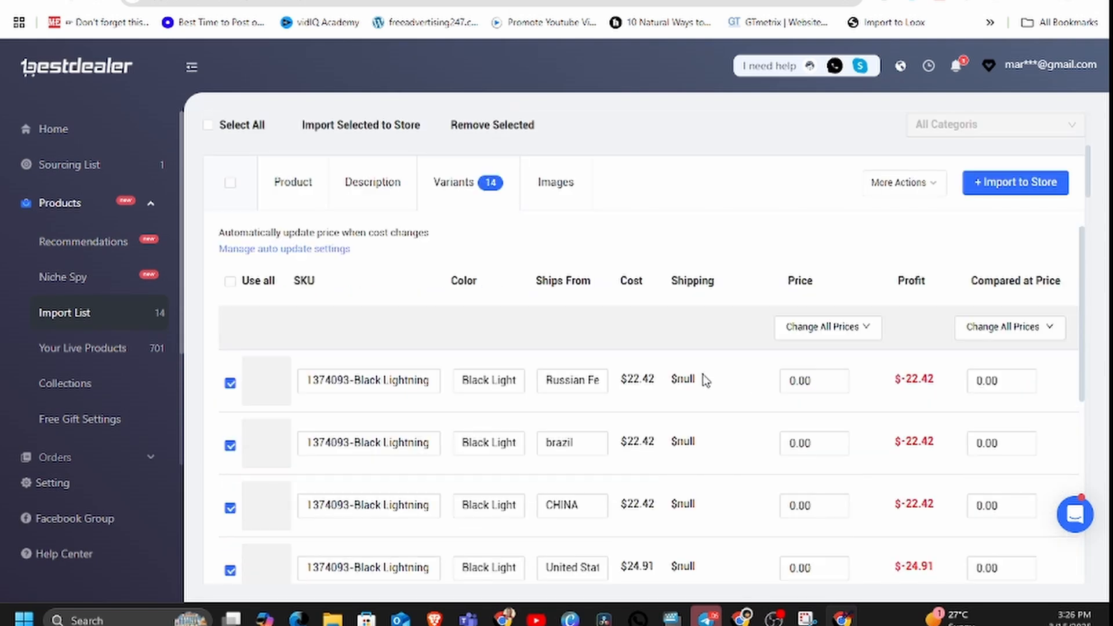
pyautogui.scroll(-2, 719, 429)
pyautogui.scroll(2, 734, 471)
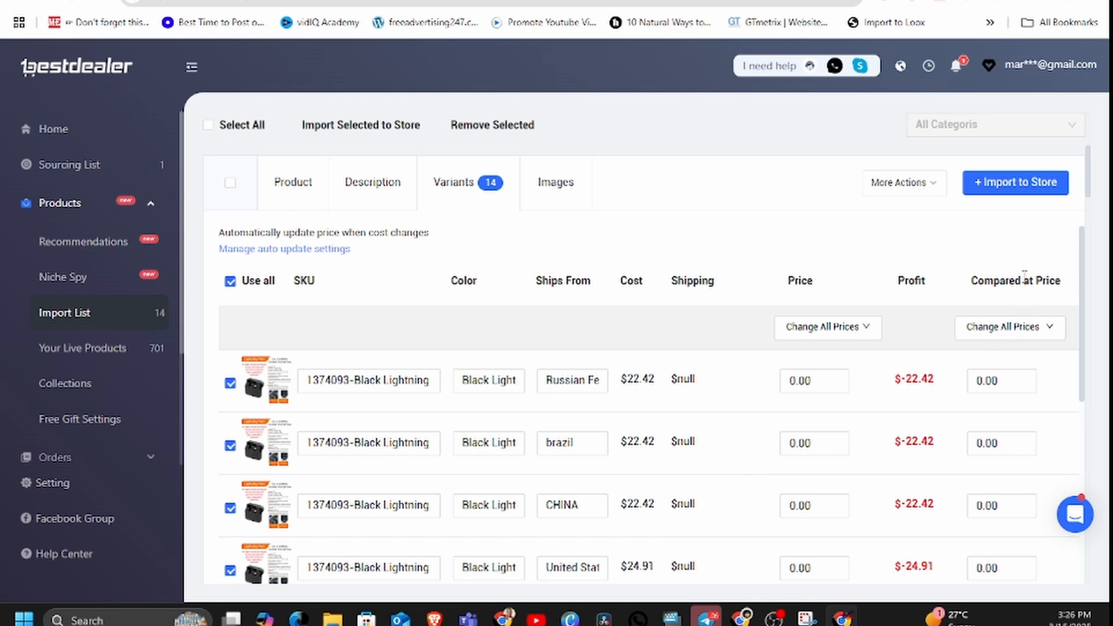
pyautogui.click(803, 379)
pyautogui.scroll(-3, 283, 429)
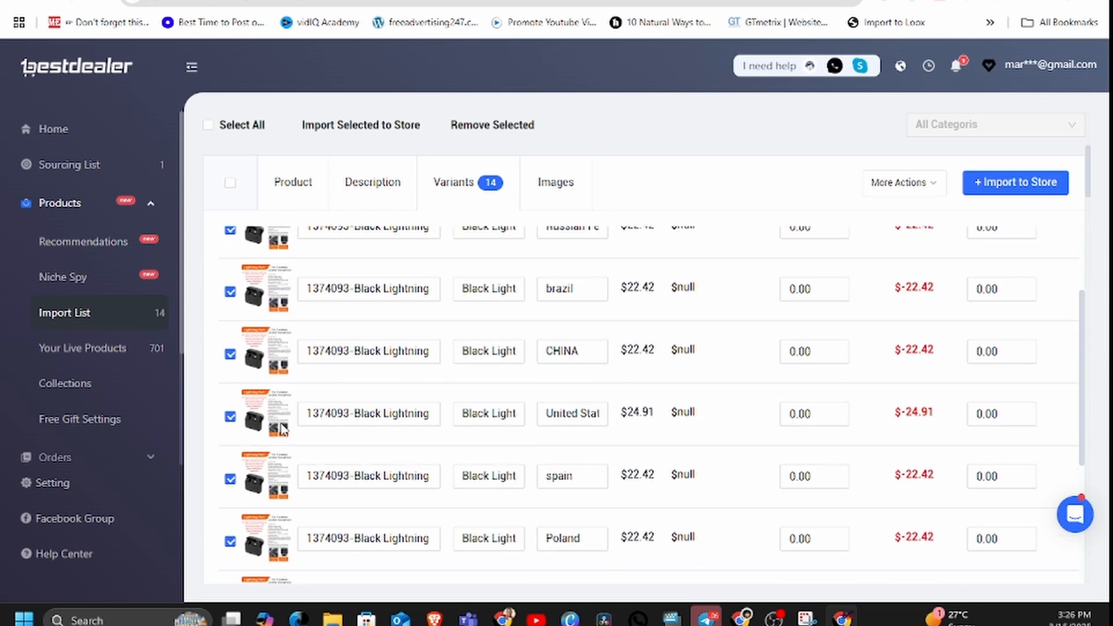
pyautogui.scroll(-10, 262, 396)
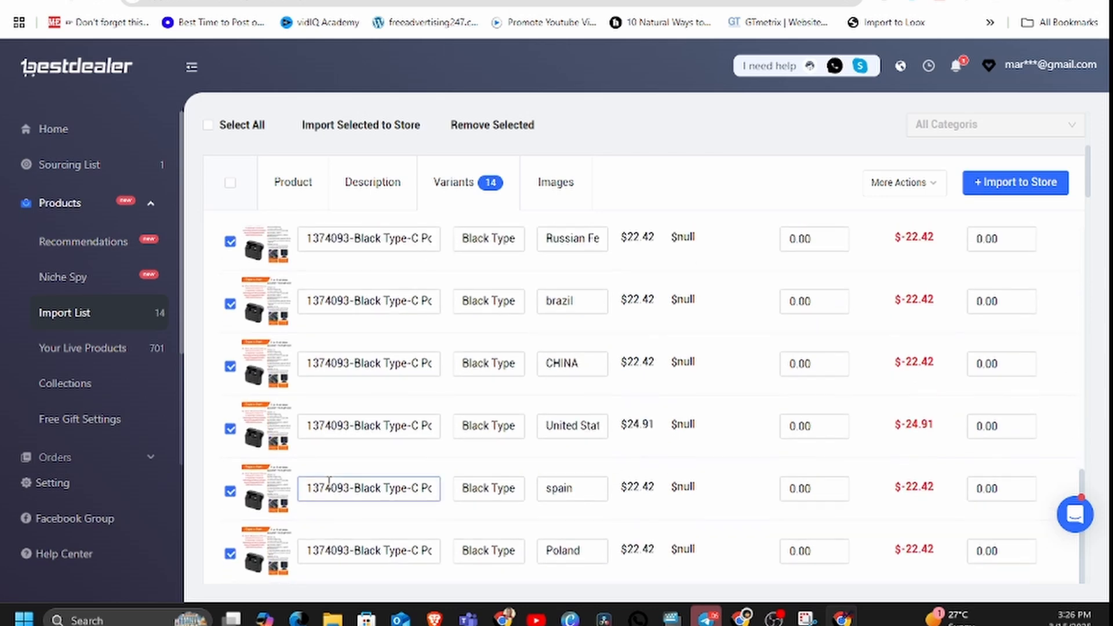
pyautogui.click(230, 308)
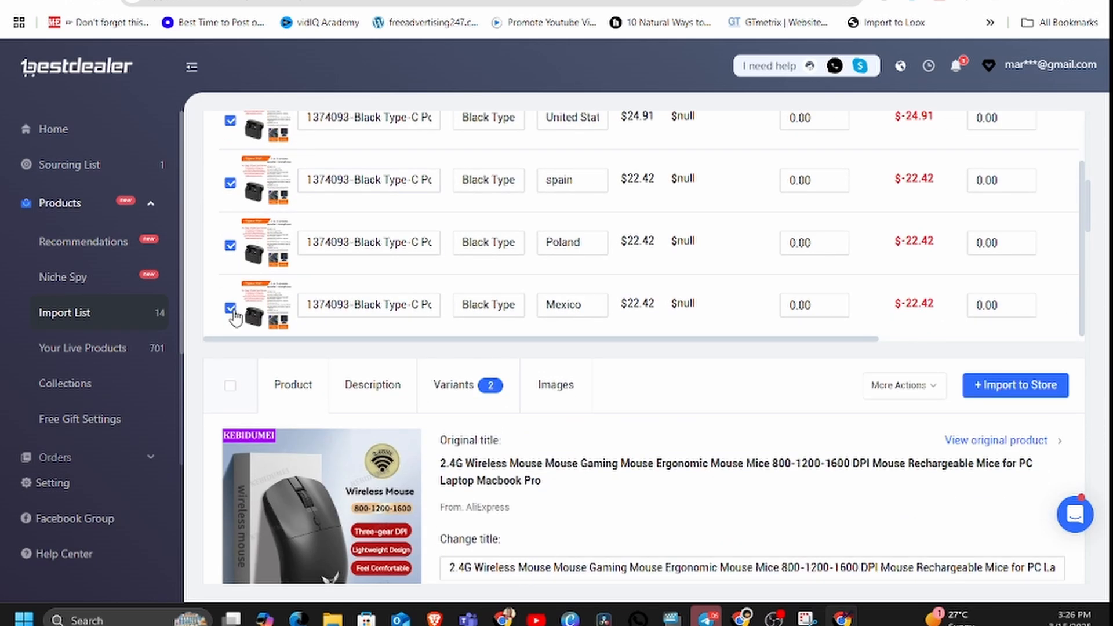
pyautogui.click(230, 248)
# Give the first Black Lightning variant, shipping from the Russian Federation, a price of 130 and a compared-at price of 170
pyautogui.scroll(6, 641, 426)
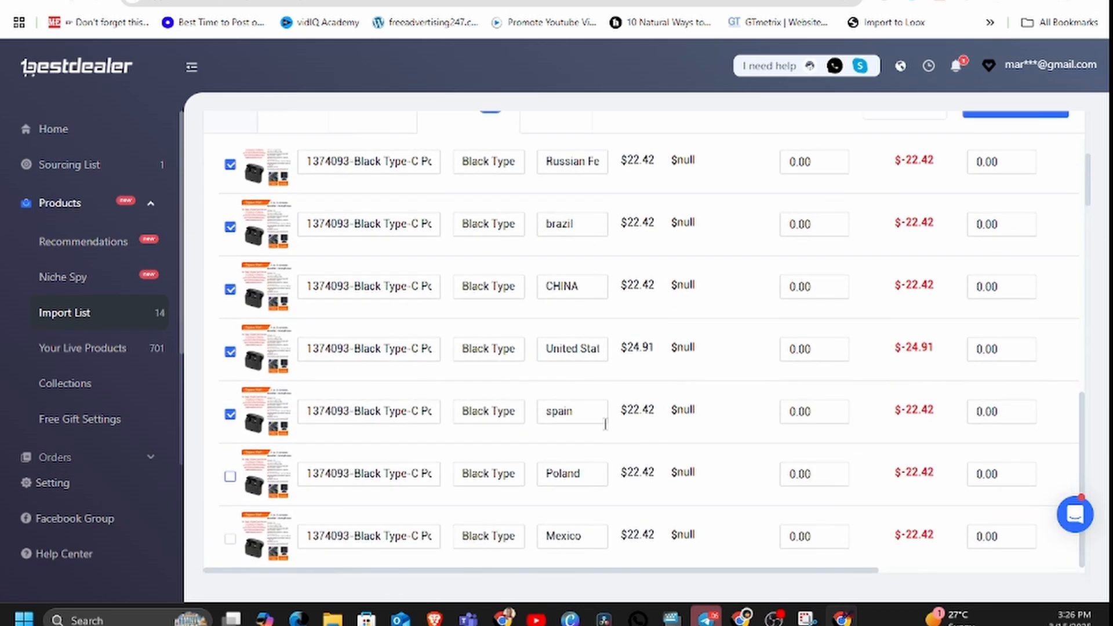
pyautogui.scroll(3, 575, 409)
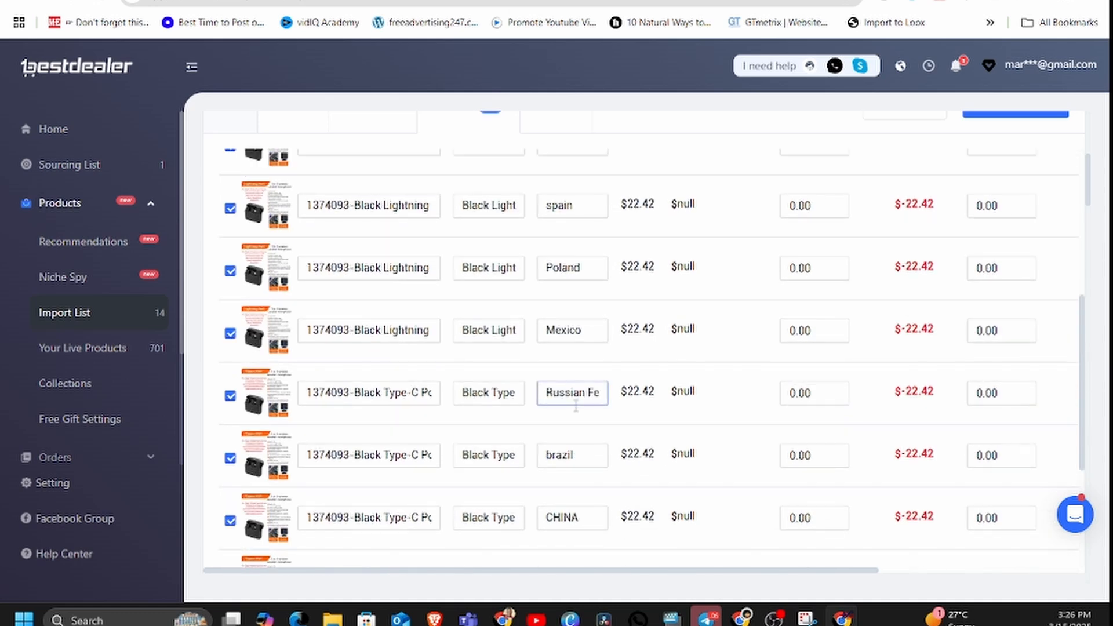
pyautogui.scroll(2, 568, 405)
pyautogui.scroll(5, 580, 412)
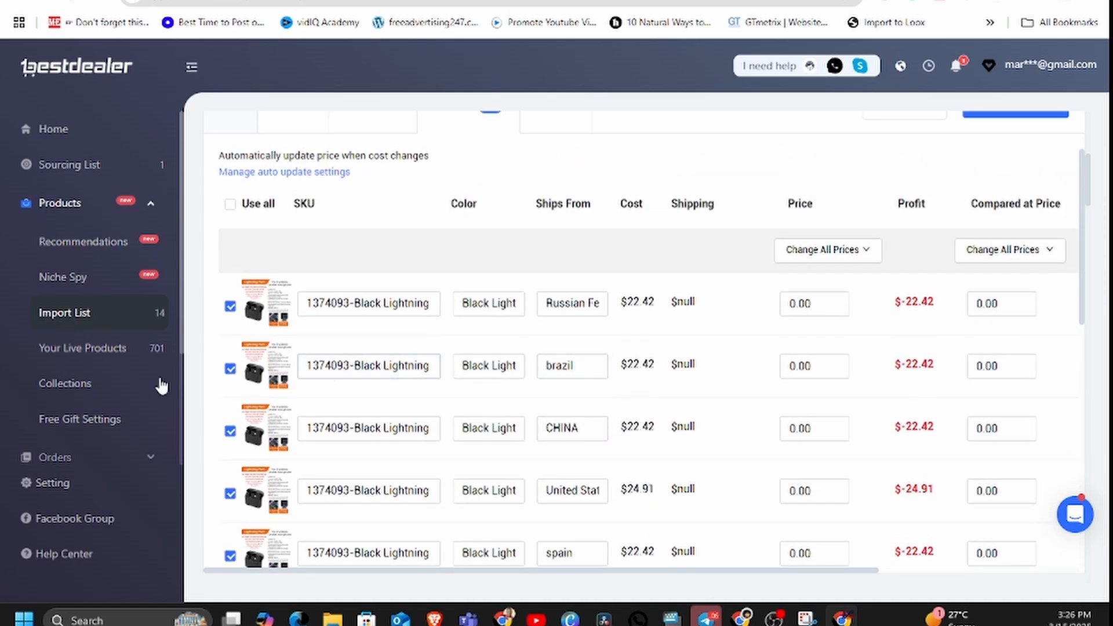
pyautogui.click(802, 303)
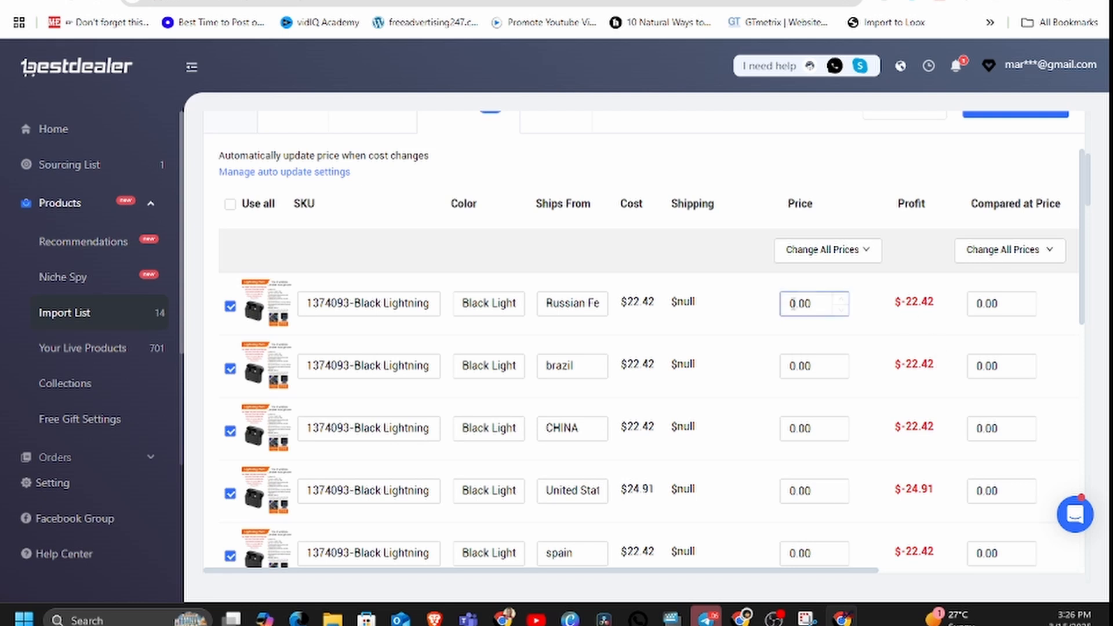
pyautogui.moveTo(812, 303); pyautogui.dragTo(773, 306)
pyautogui.write('130')
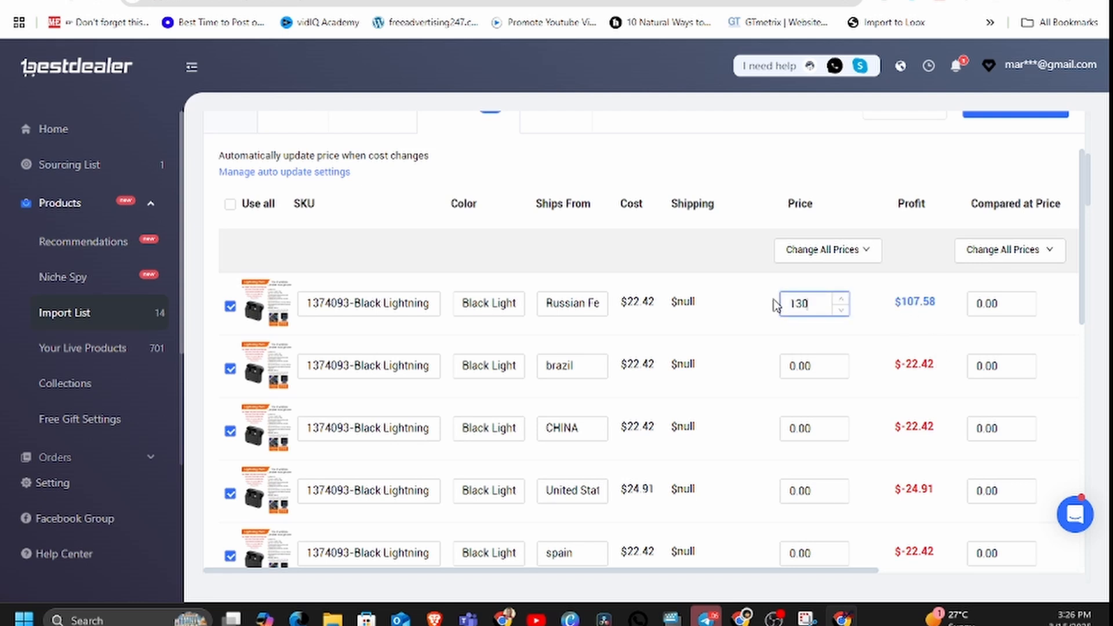
pyautogui.click(999, 306)
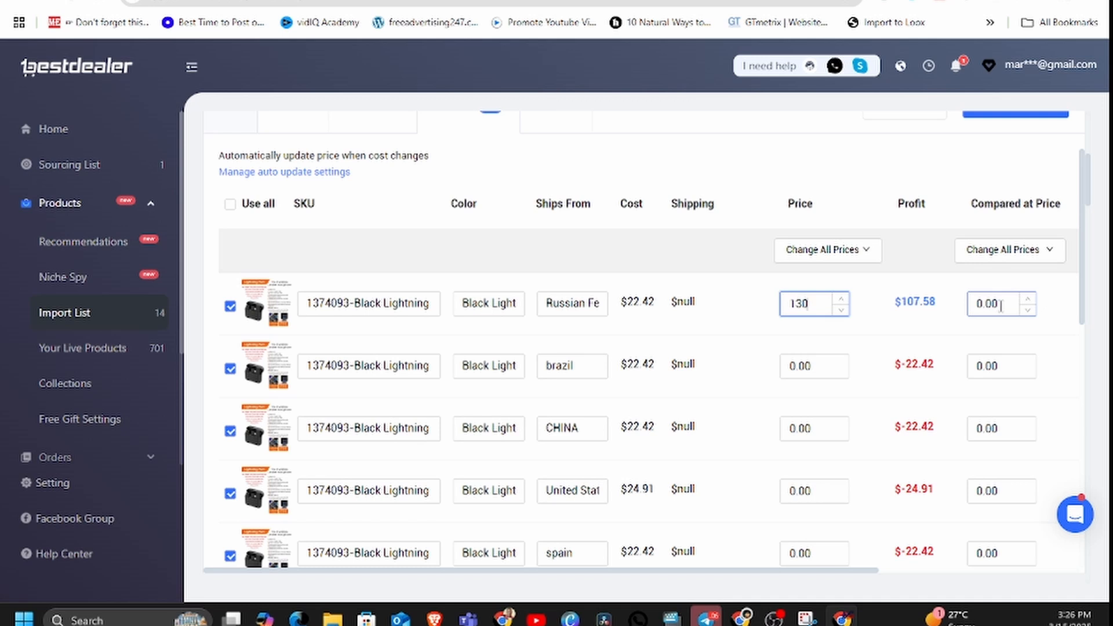
pyautogui.moveTo(1001, 306); pyautogui.dragTo(973, 301)
pyautogui.write('17')
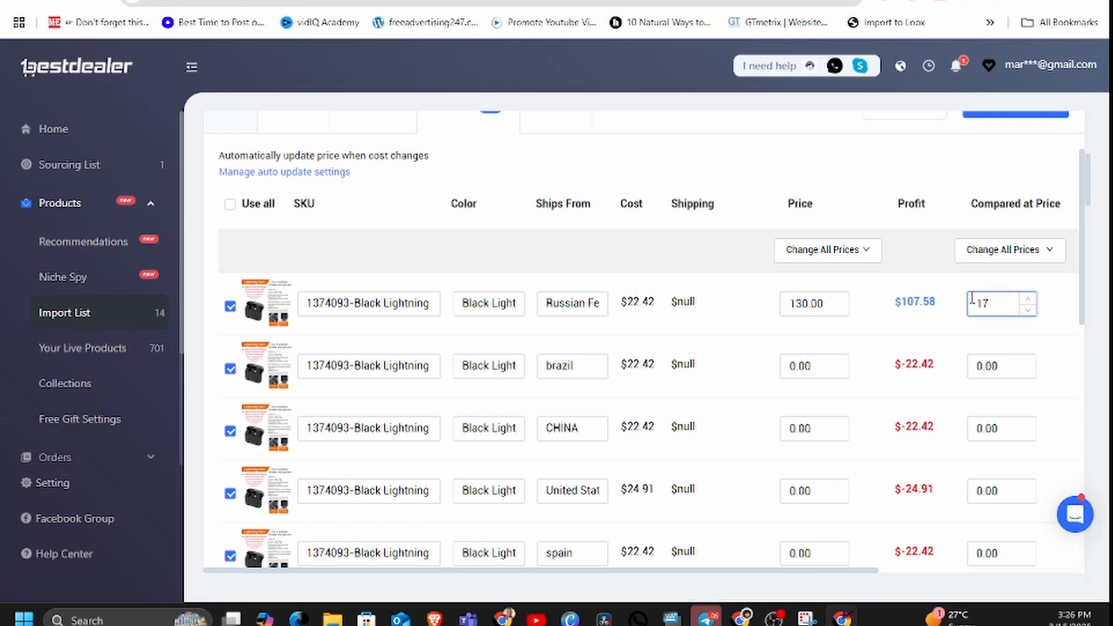
pyautogui.write('0')
# Review the Ulanzi J12 microphone's product images with all of them kept selected, and import the product to the store
pyautogui.scroll(3, 753, 351)
pyautogui.scroll(-4, 748, 406)
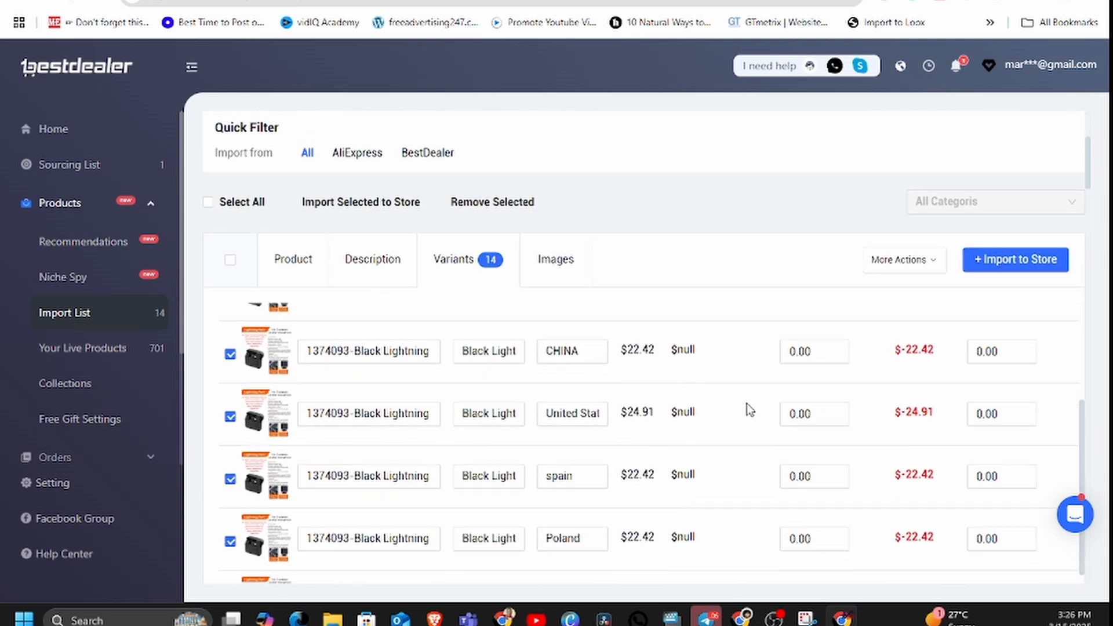
pyautogui.scroll(8, 832, 441)
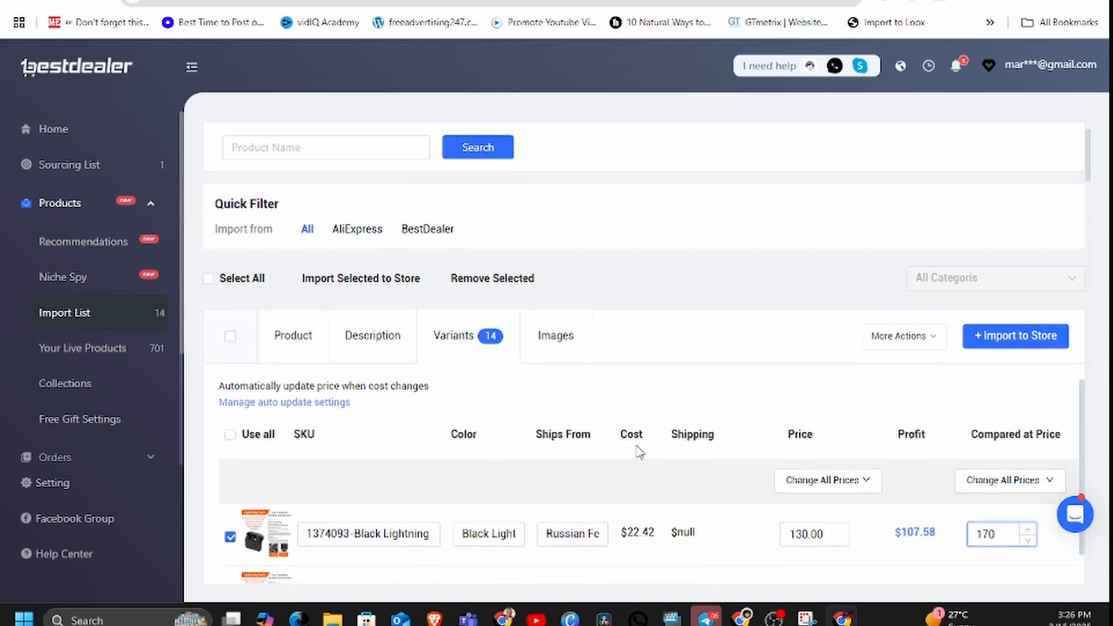
pyautogui.click(552, 341)
pyautogui.scroll(-2, 817, 450)
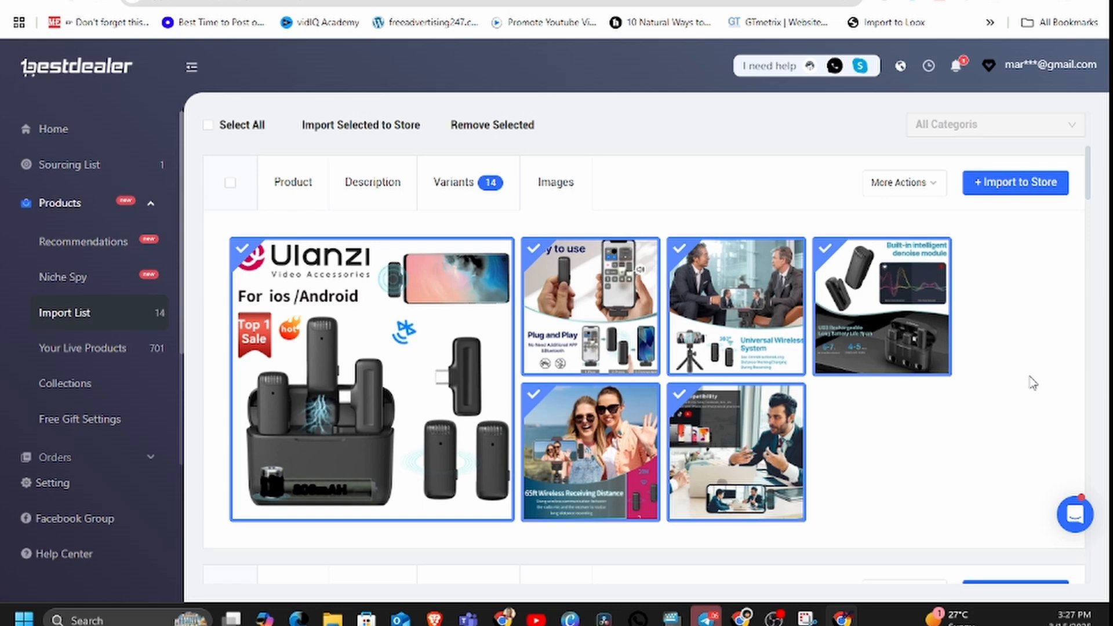
pyautogui.scroll(-6, 638, 319)
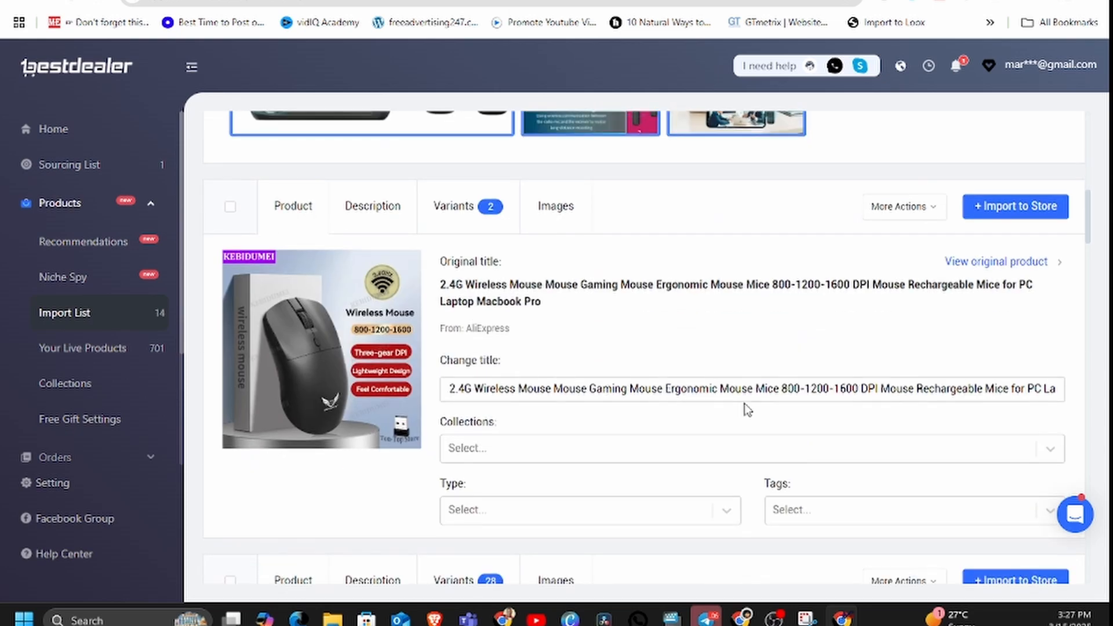
pyautogui.scroll(5, 538, 319)
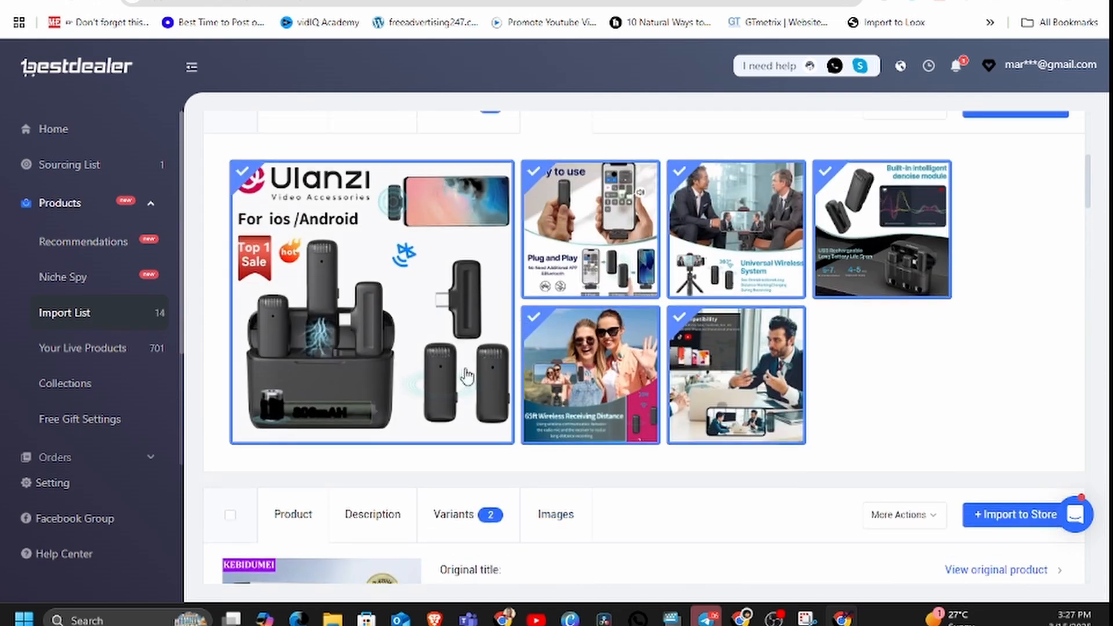
pyautogui.scroll(1, 603, 296)
pyautogui.scroll(-3, 993, 408)
pyautogui.scroll(4, 993, 408)
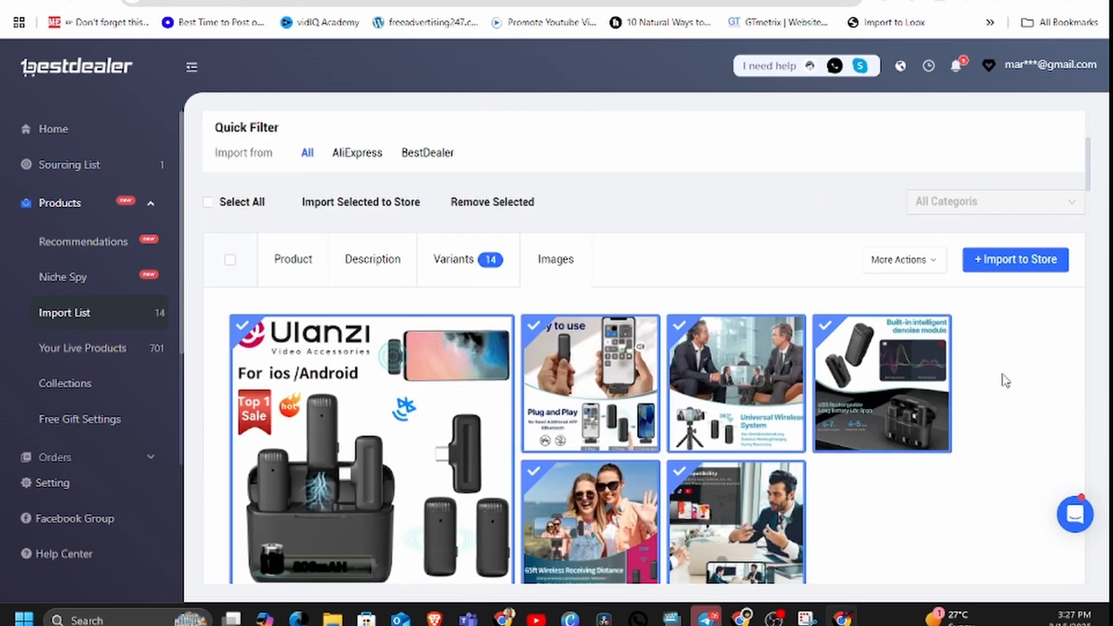
pyautogui.click(1005, 264)
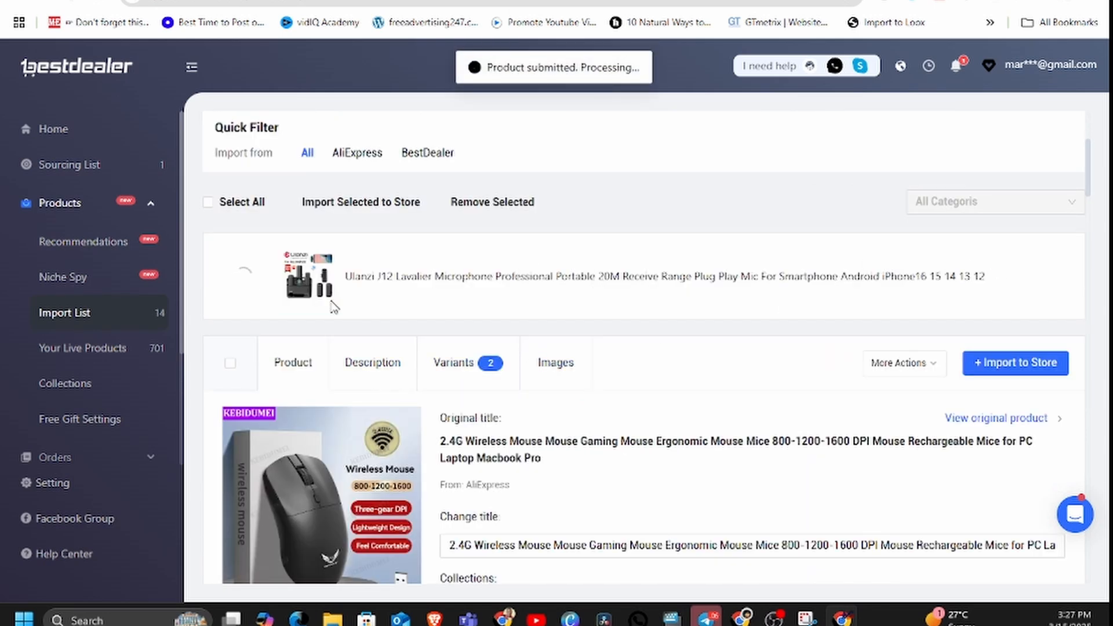
# Copy "Ulanzi J12 Lavalier Microphone Professional" from the imported product's title and search for it in the marginseye.com storefront
pyautogui.moveTo(347, 275); pyautogui.dragTo(556, 290)
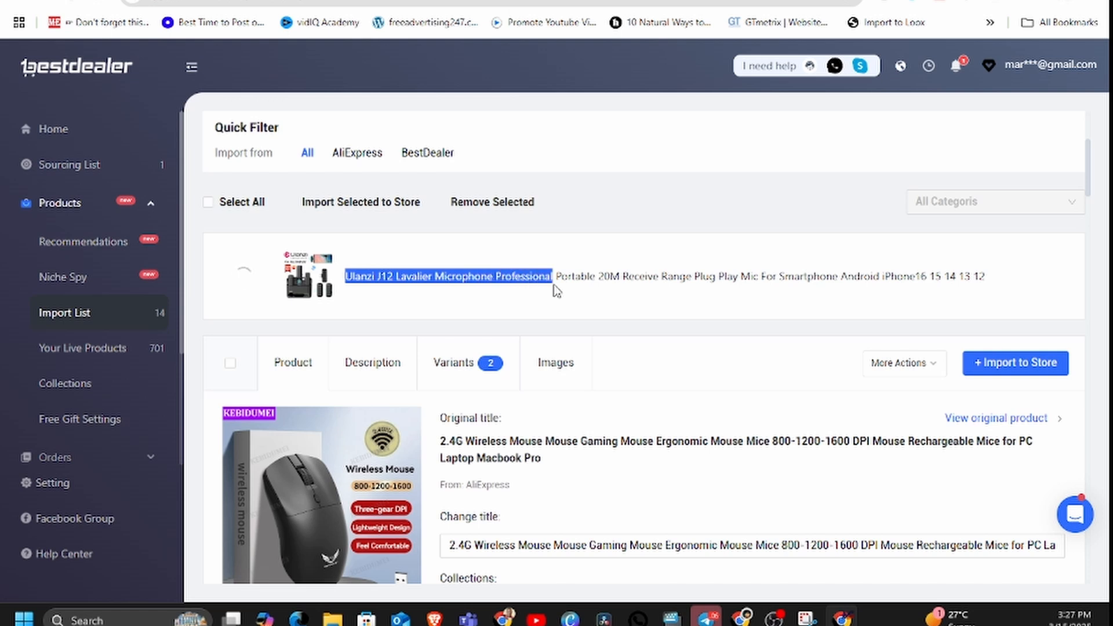
pyautogui.rightClick(538, 280)
pyautogui.click(592, 299)
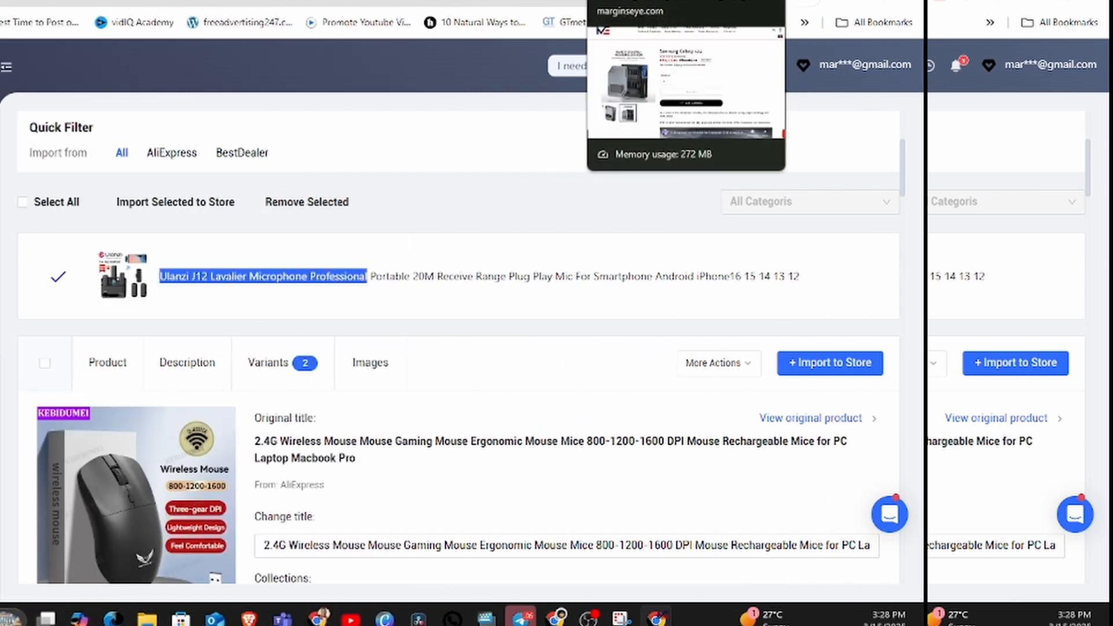
pyautogui.click(811, 2)
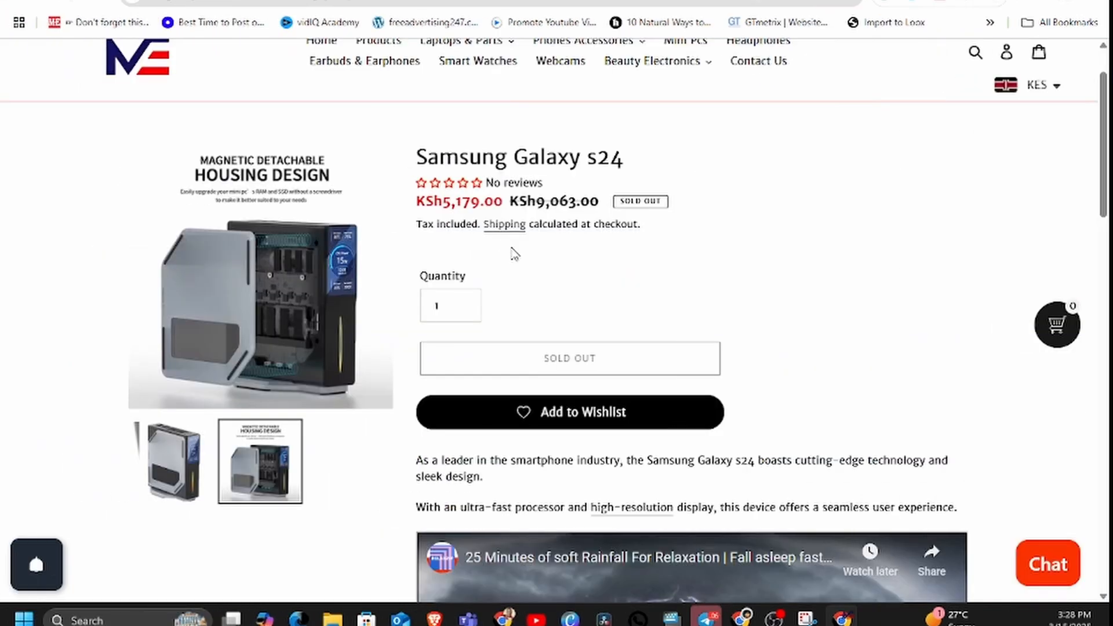
pyautogui.scroll(2, 453, 221)
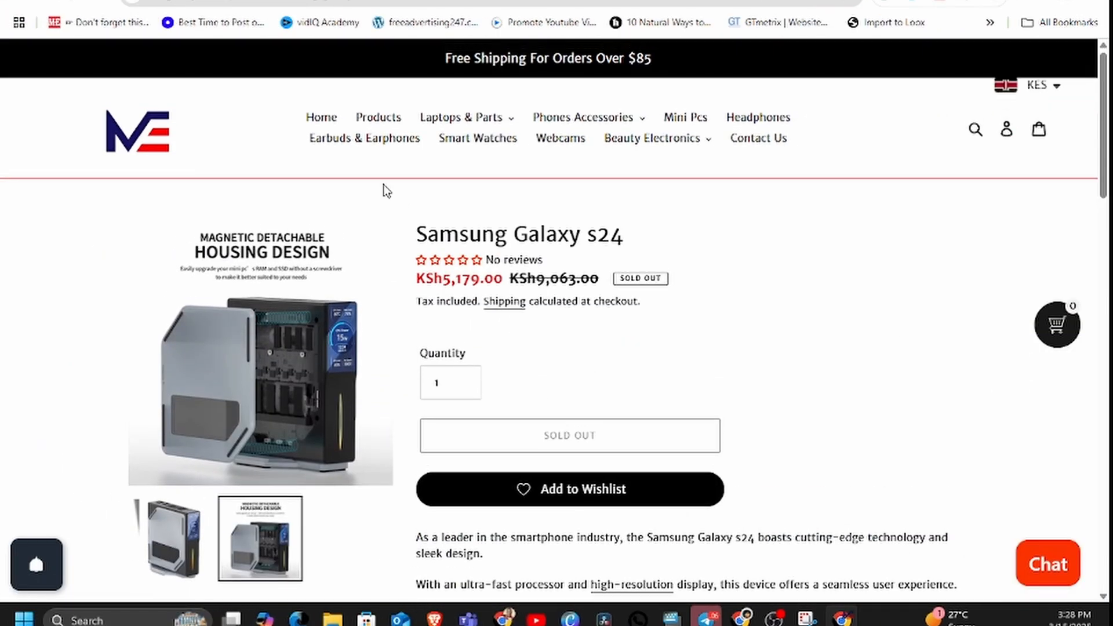
pyautogui.click(975, 130)
pyautogui.hotkey('ctrl', 'v')
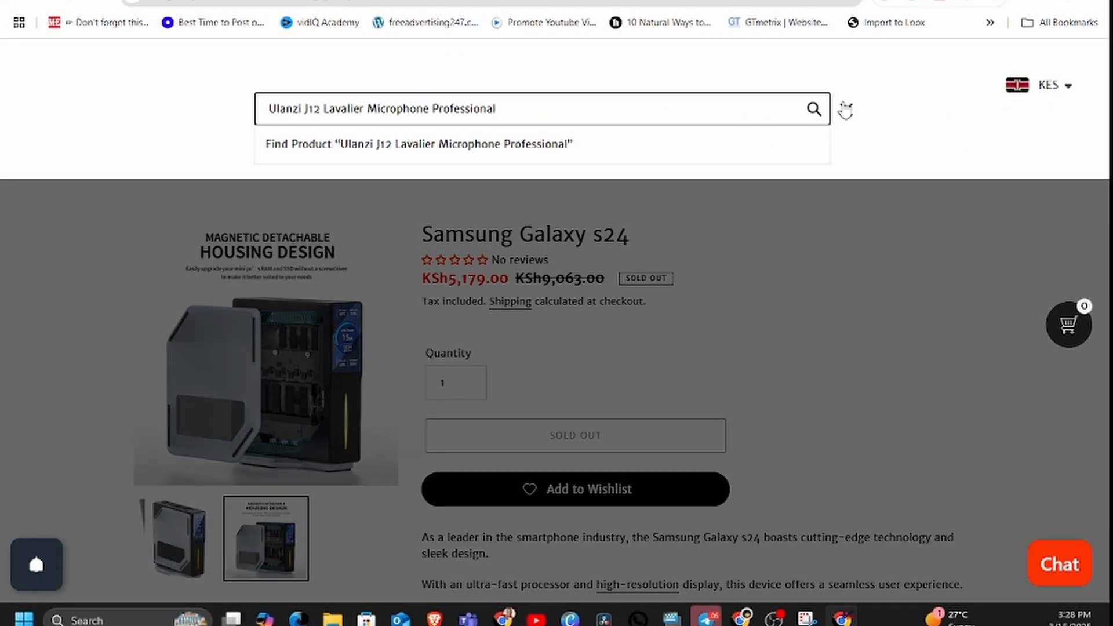
pyautogui.click(809, 113)
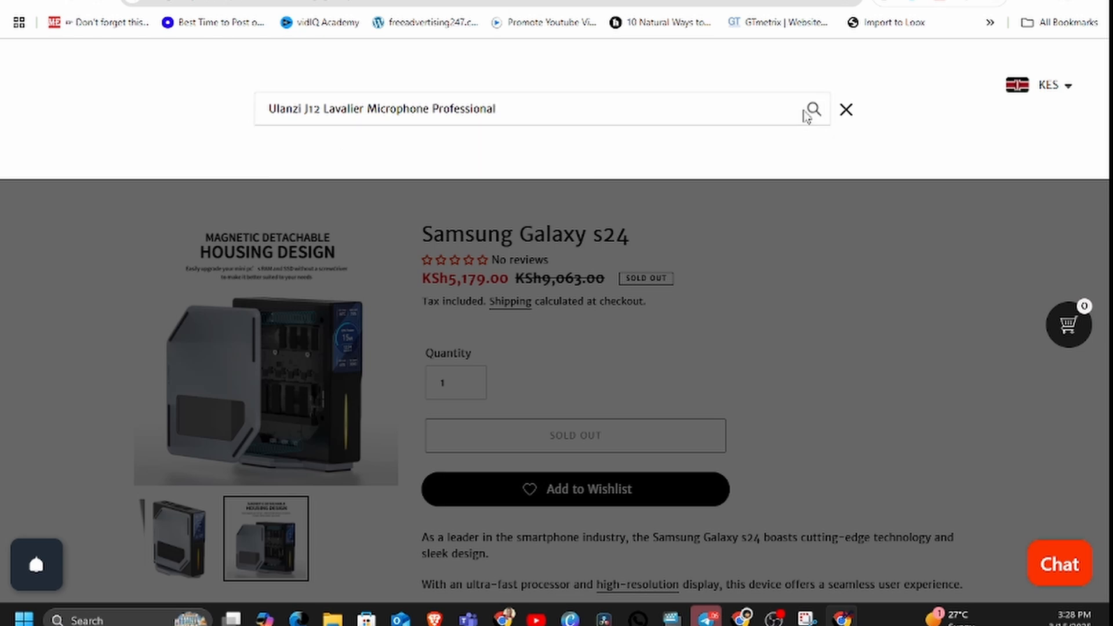